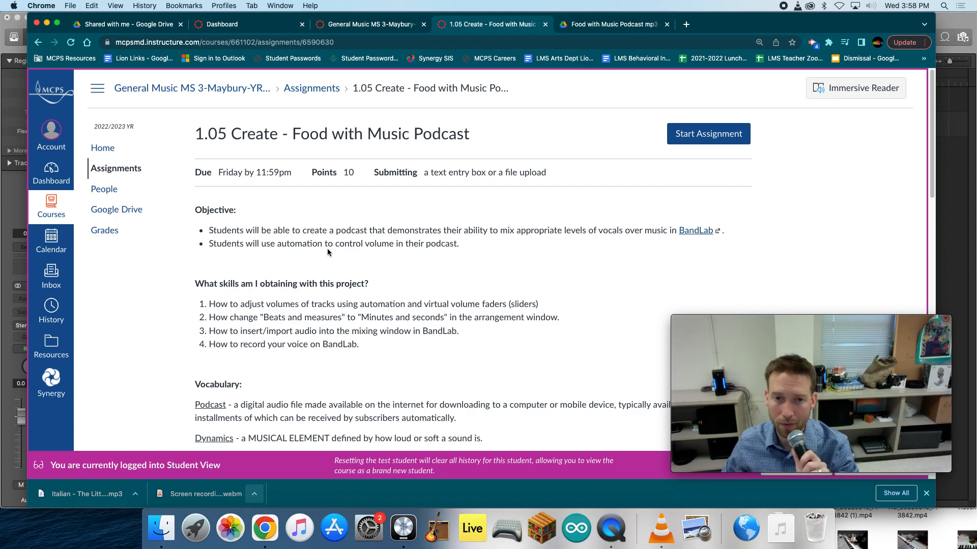
- Review the Food with Music Podcast assignment's vocabulary, Steps for Success, rubric, help videos and turn-in requirements
scroll(354, 300, "down", 3)
scroll(354, 300, "down", 10)
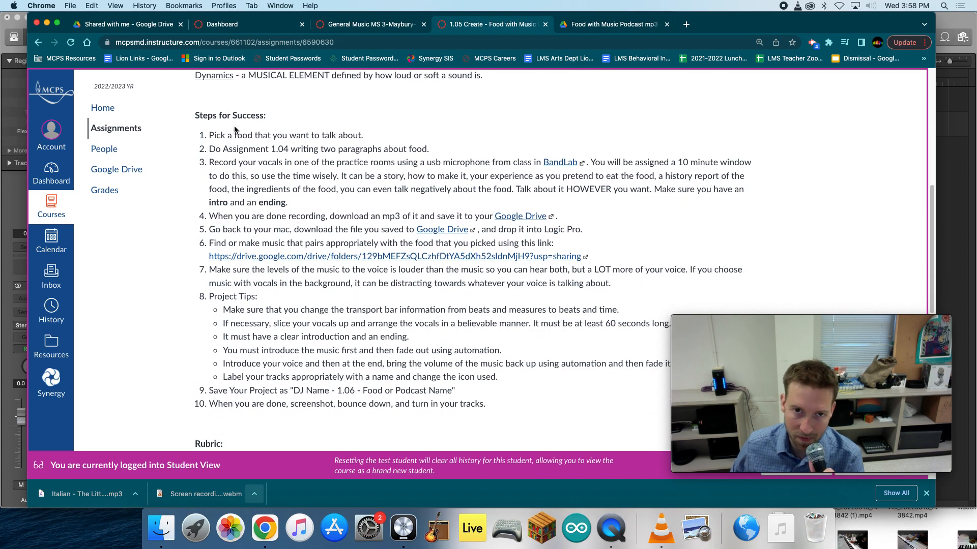
scroll(354, 329, "down", 12)
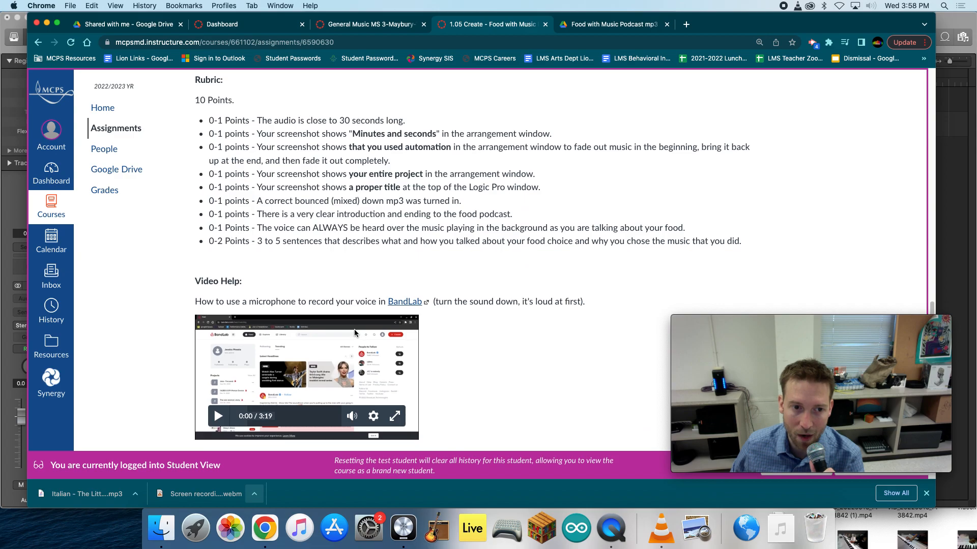
scroll(304, 350, "down", 5)
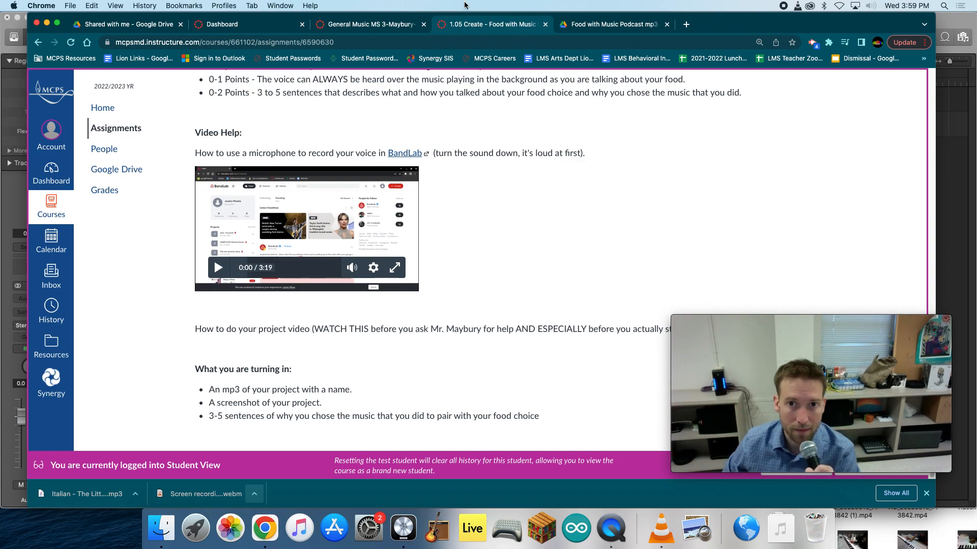
- Open the assignment's linked Google Drive folder of podcast music and close the duplicate tab of that folder
left_click(600, 26)
left_click(505, 26)
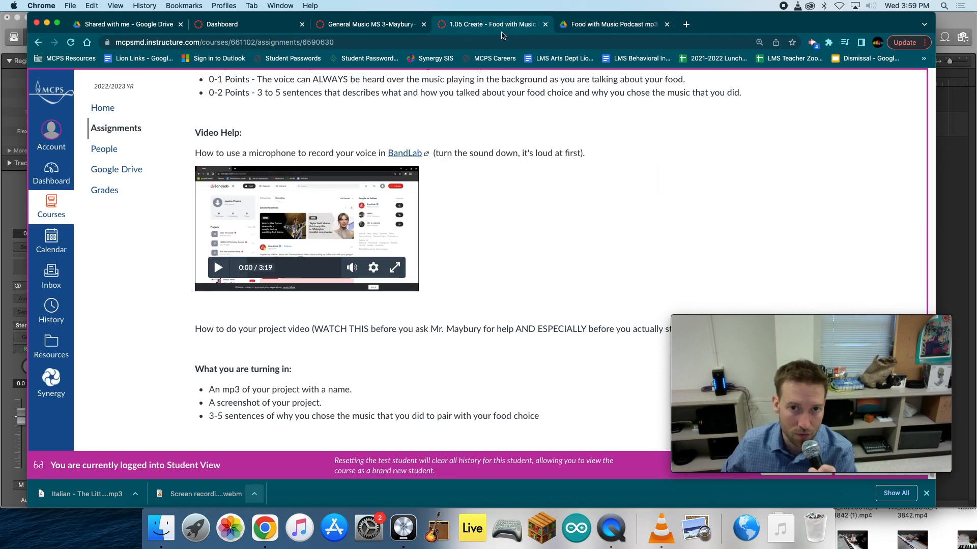
scroll(465, 301, "up", 10)
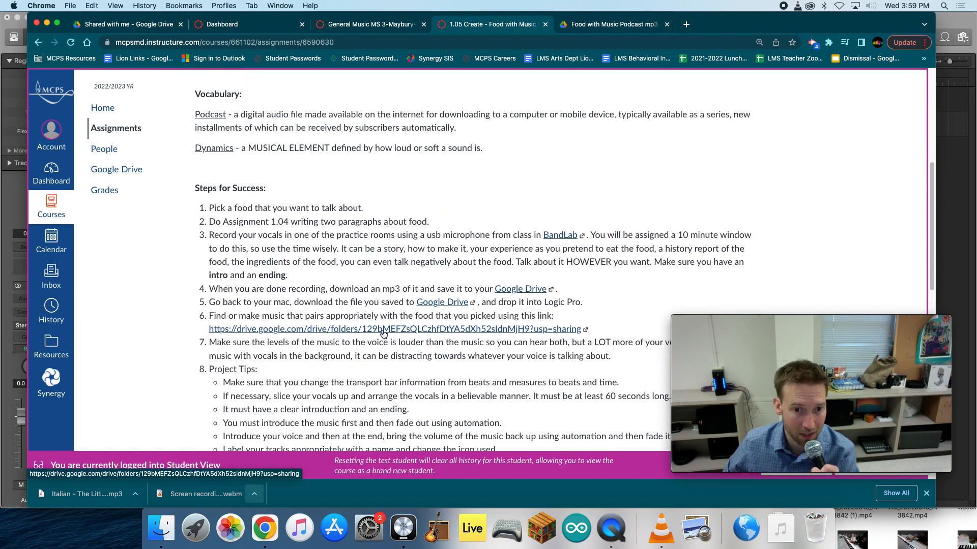
left_click(366, 330)
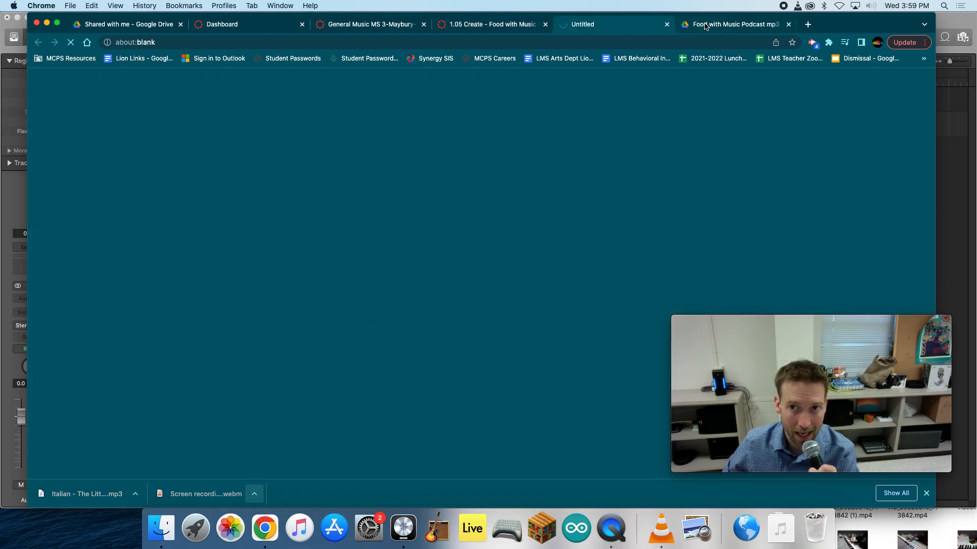
left_click(788, 24)
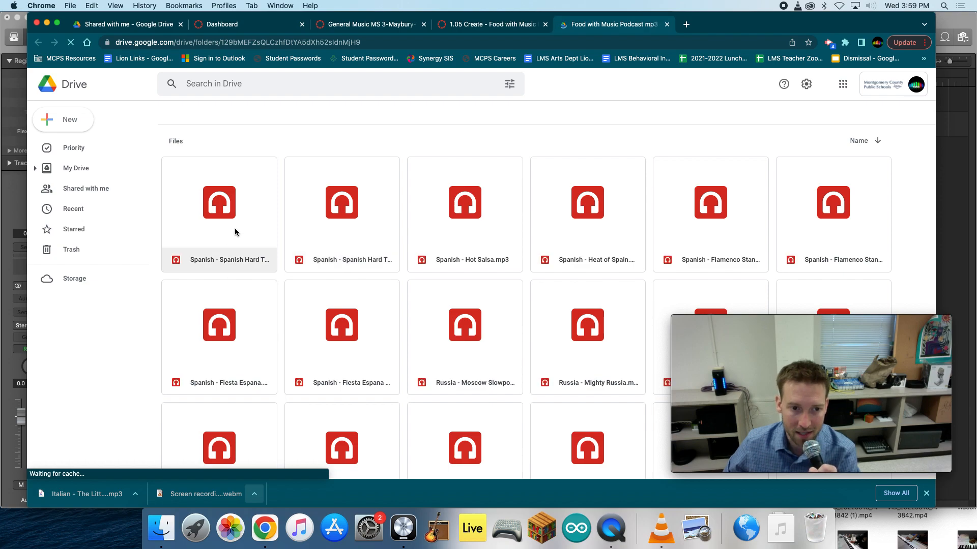
- Browse the Food with Music Podcast mp3 folder to survey the music files available for each cuisine
scroll(250, 229, "down", 15)
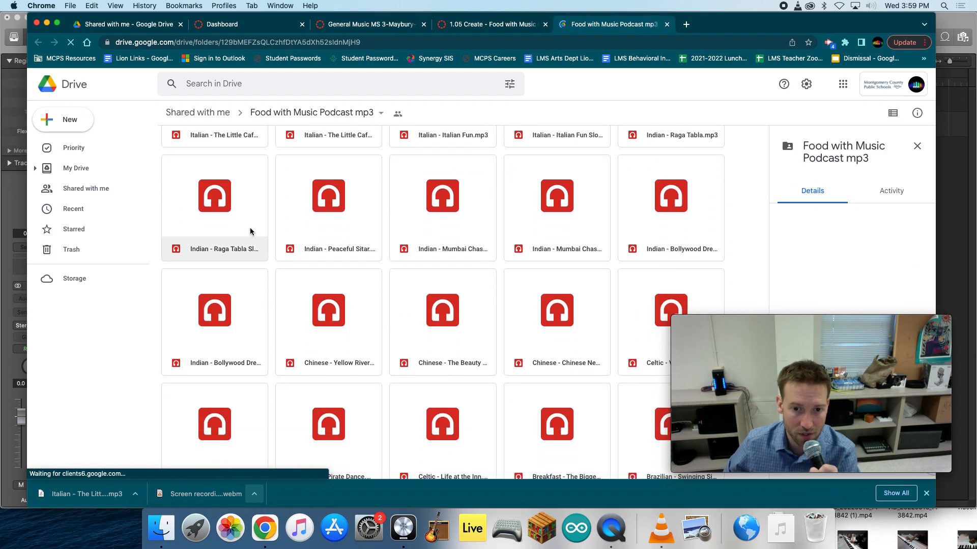
scroll(385, 308, "down", 1)
scroll(385, 307, "up", 20)
scroll(385, 307, "down", 15)
scroll(385, 305, "up", 20)
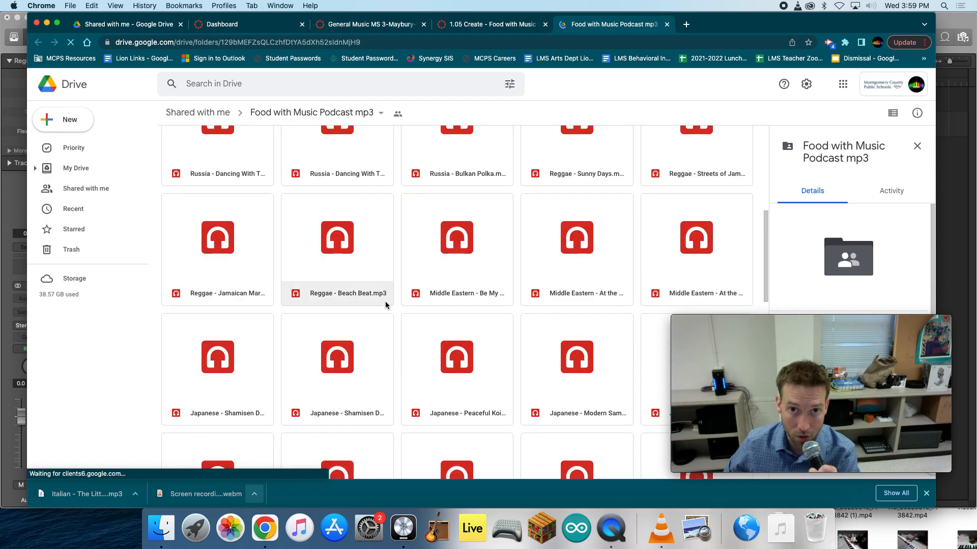
scroll(385, 304, "down", 15)
scroll(385, 304, "up", 12)
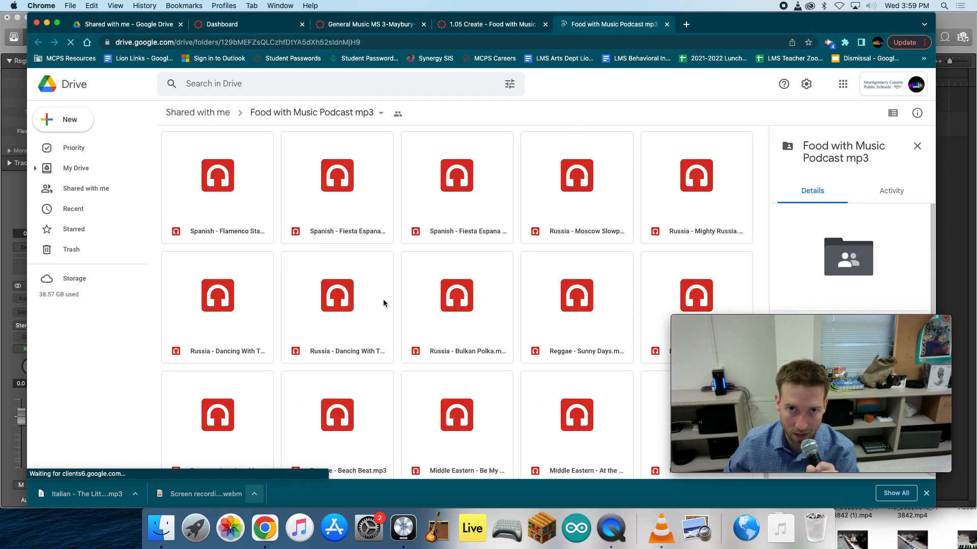
scroll(381, 303, "down", 3)
scroll(380, 303, "down", 6)
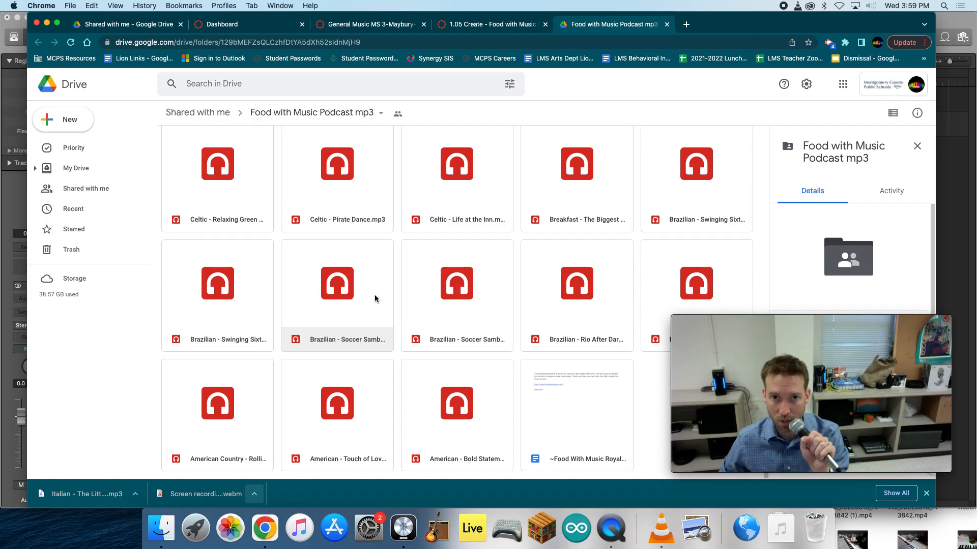
scroll(379, 294, "up", 15)
scroll(377, 292, "down", 15)
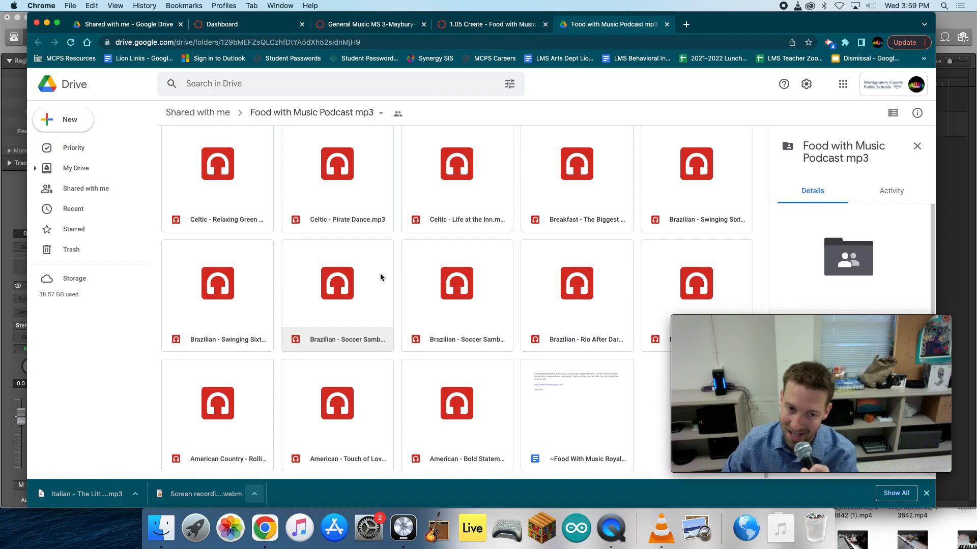
scroll(399, 298, "up", 15)
scroll(399, 298, "down", 15)
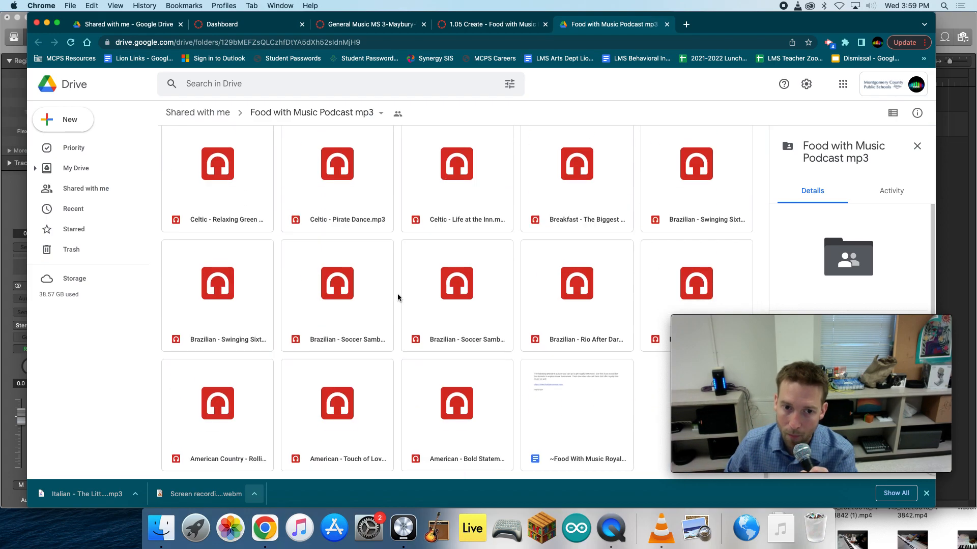
scroll(398, 298, "up", 15)
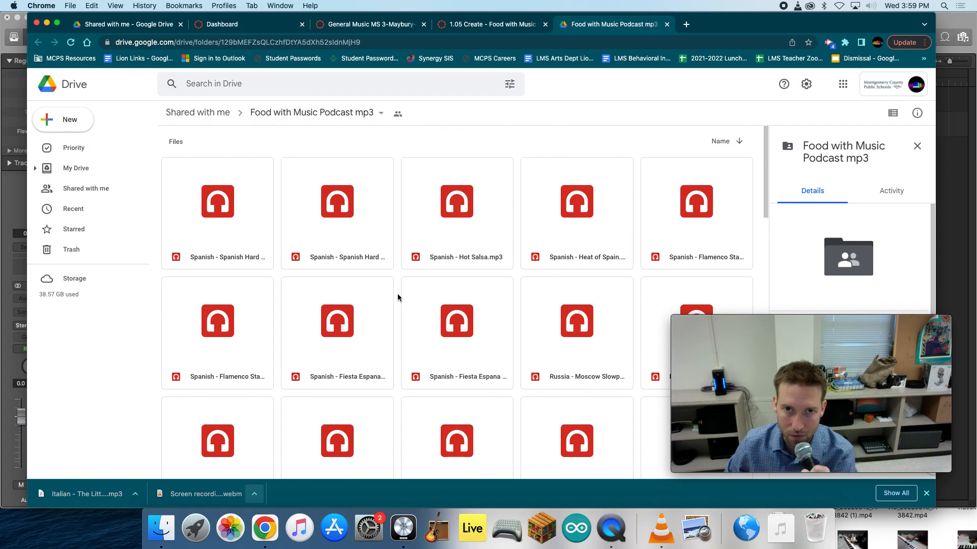
scroll(398, 298, "down", 15)
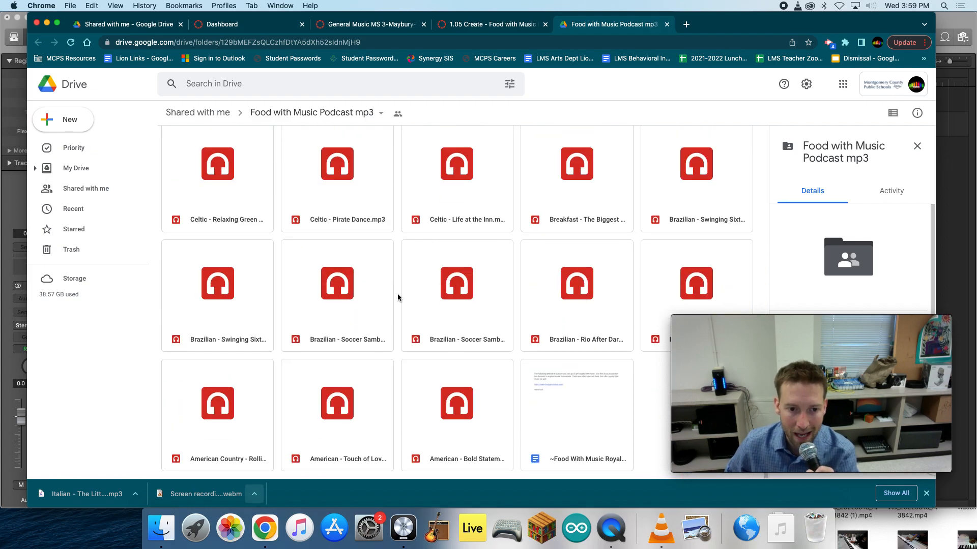
scroll(398, 298, "up", 5)
scroll(398, 298, "up", 2)
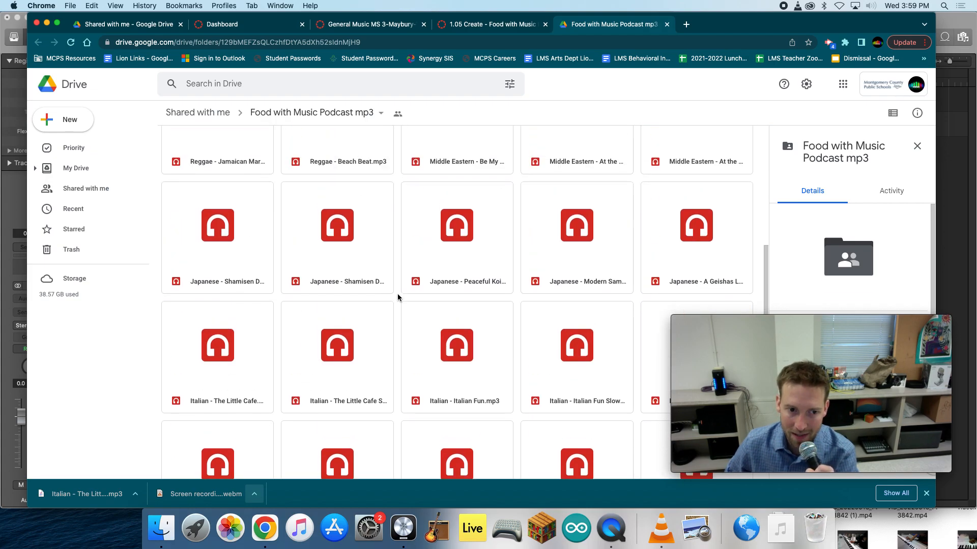
- Check the details of several sample tracks, including Italian - The Little Cafe, Japanese - Shamisen Dance Slower, Reggae - Beach Beat and Brazilian - Soccer Samba Slower
left_click(246, 375)
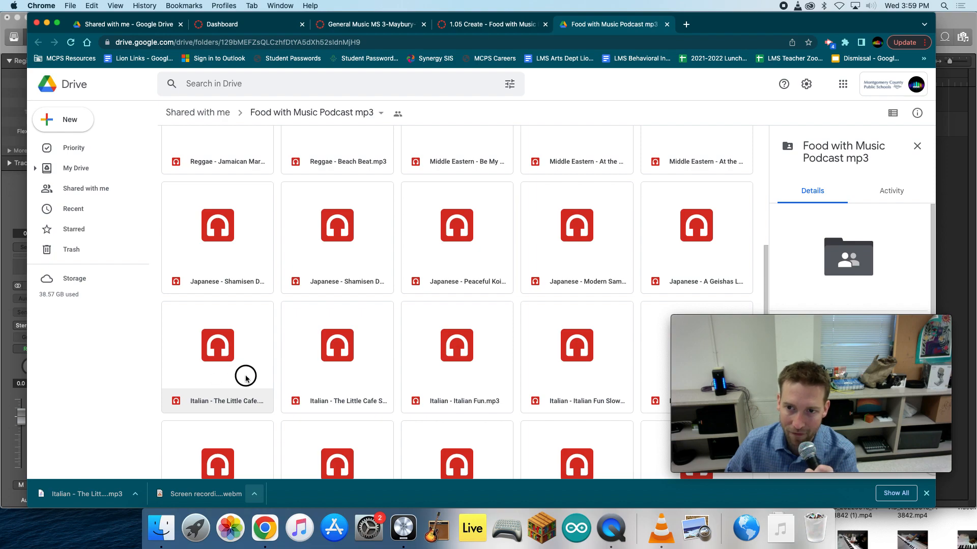
left_click(439, 240)
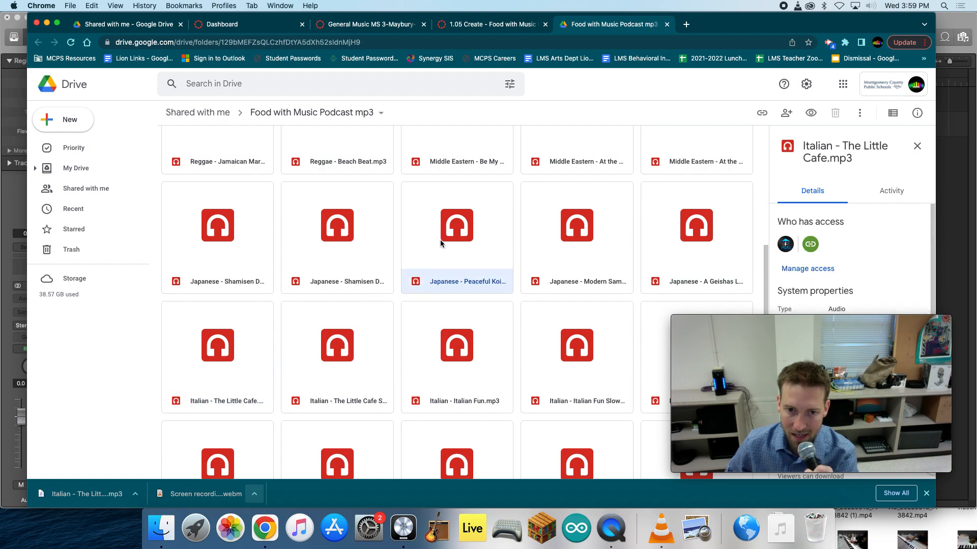
left_click(349, 244)
scroll(433, 144, "up", 1)
left_click(433, 144)
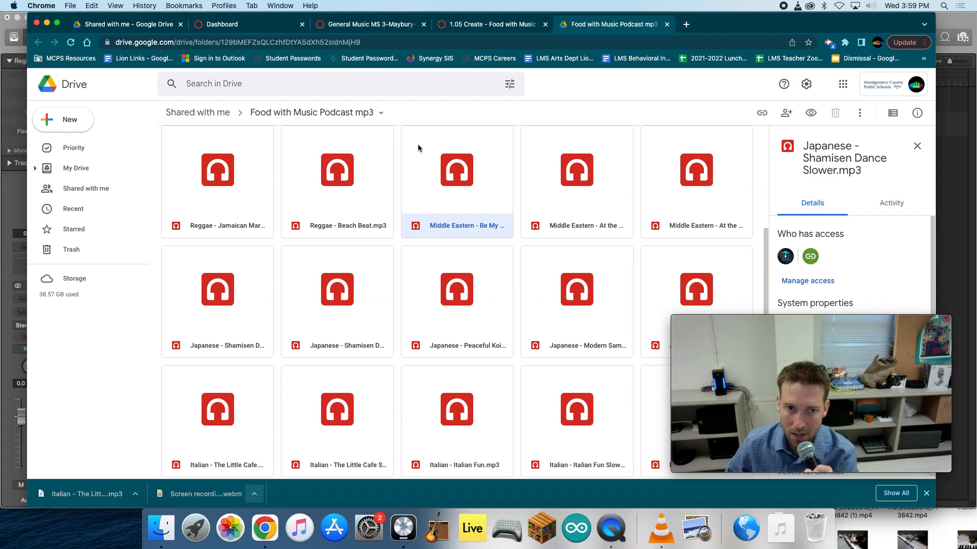
left_click(344, 185)
scroll(457, 255, "down", 10)
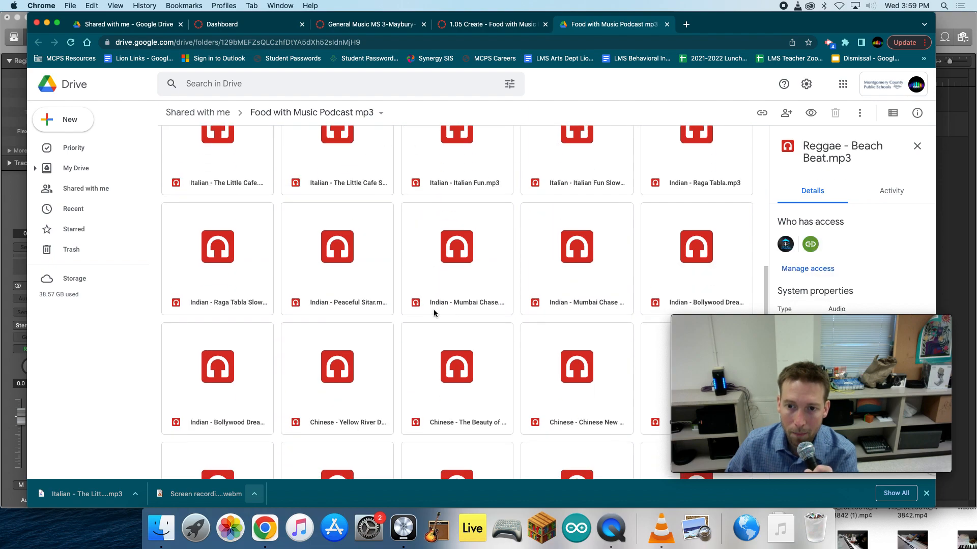
left_click(436, 307)
left_click(374, 301)
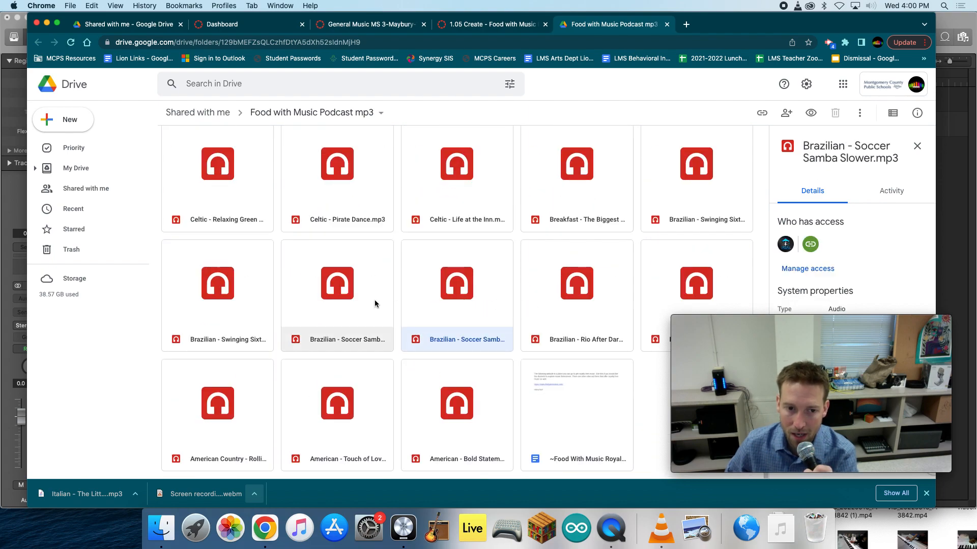
left_click(440, 297)
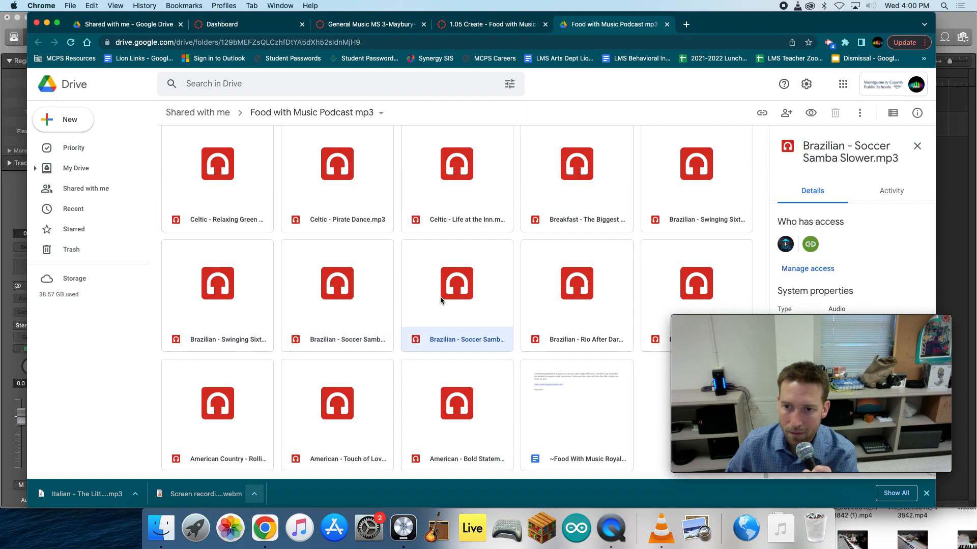
- Preview Brazilian - Soccer Samba.mp3 and show the additional file actions in its preview
left_click(325, 308)
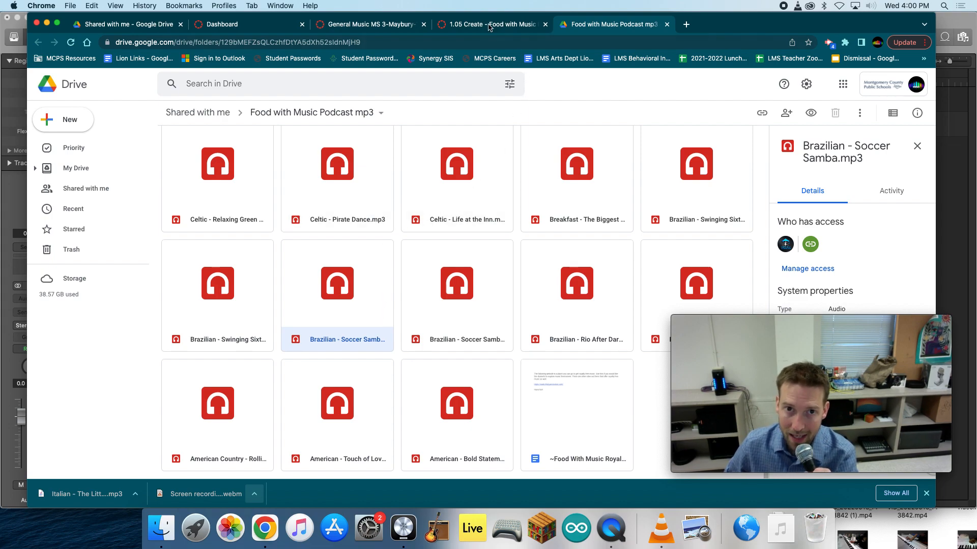
double_click(340, 245)
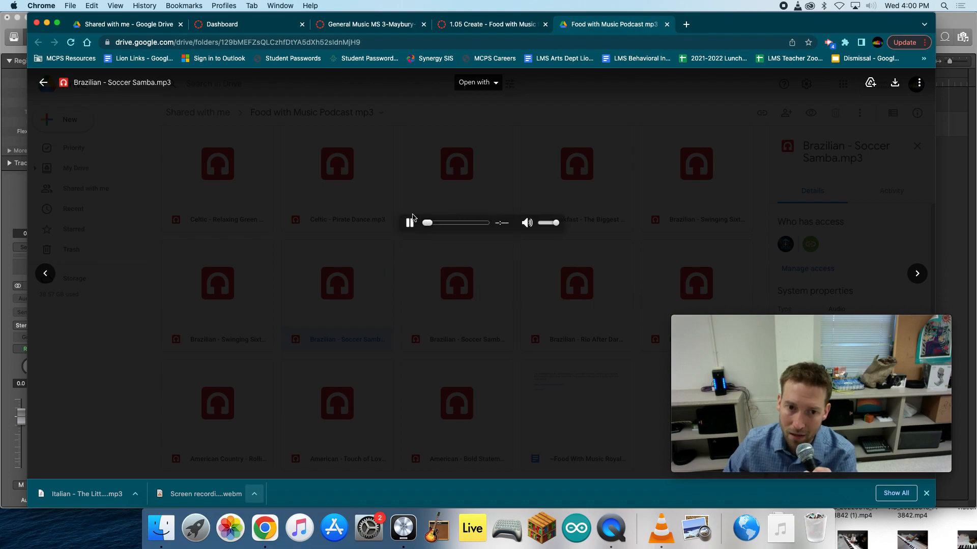
left_click(918, 83)
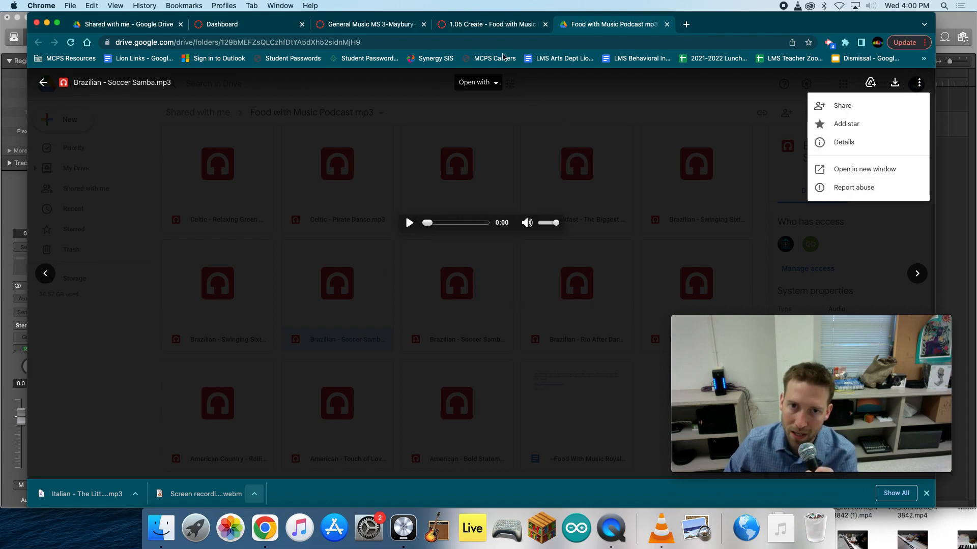
- Revisit the assignment's Steps for Success and show the Downloads folder in Finder with the voice recording and music files
left_click(489, 24)
left_click(402, 28)
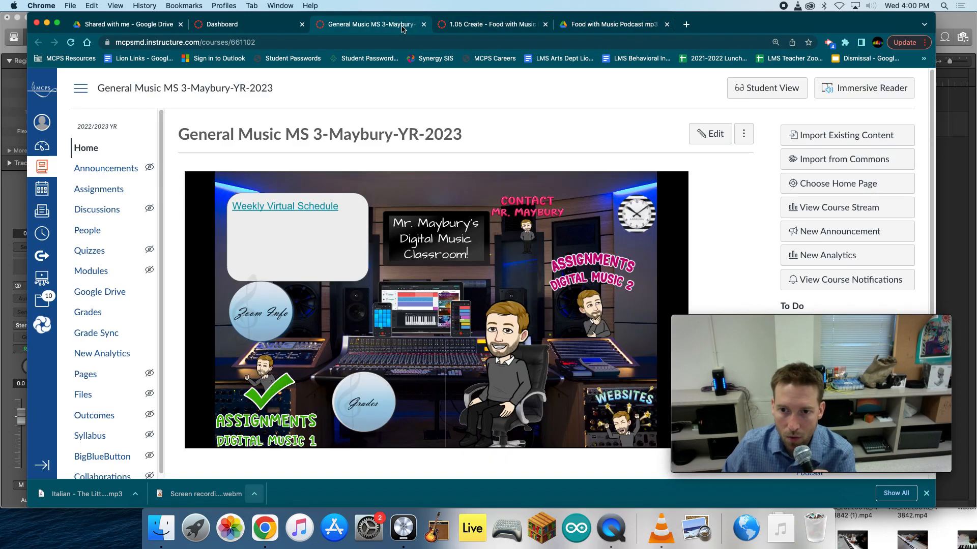
left_click(478, 23)
scroll(386, 285, "down", 1)
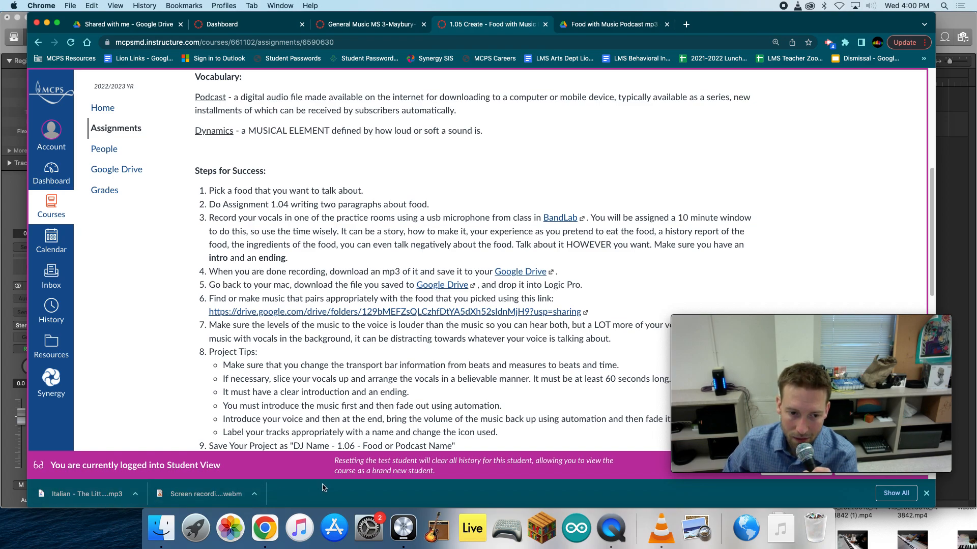
left_click(161, 528)
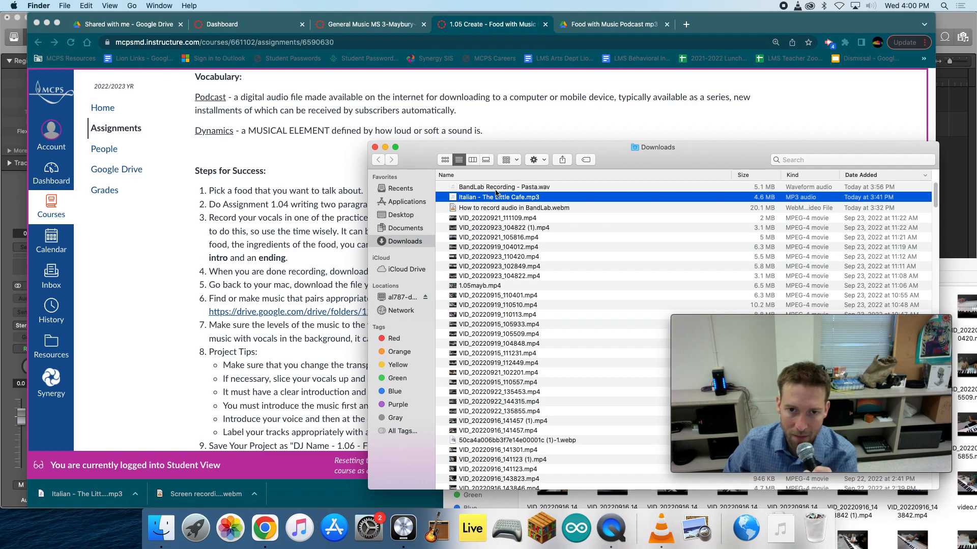
- Switch to Logic Pro and create 3 new audio tracks with No Input and Output 1 + 2
left_click(946, 119)
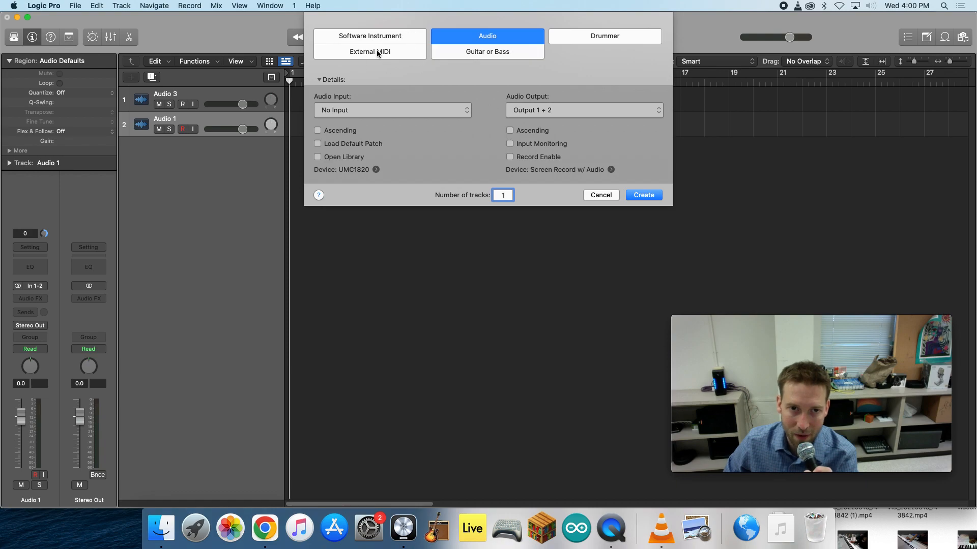
left_click(349, 111)
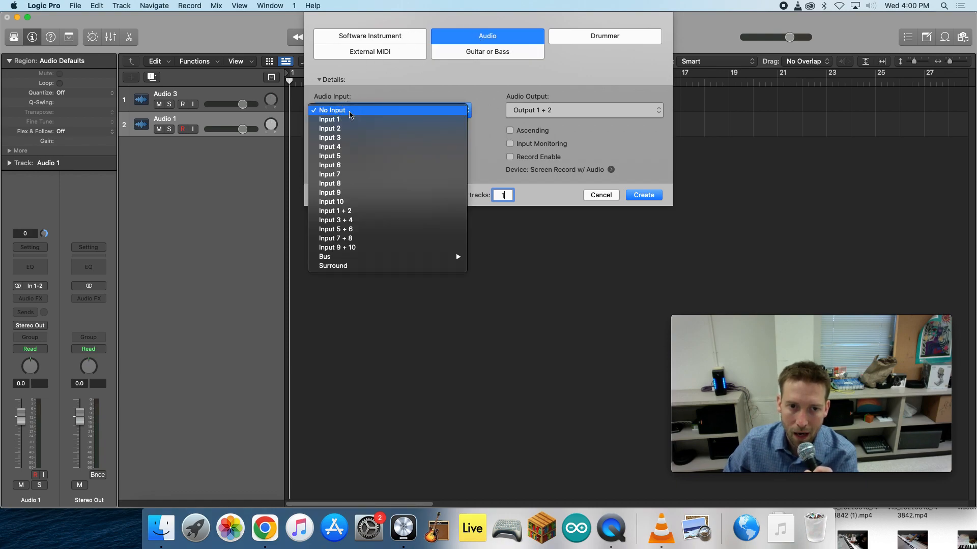
left_click(433, 89)
left_click(541, 111)
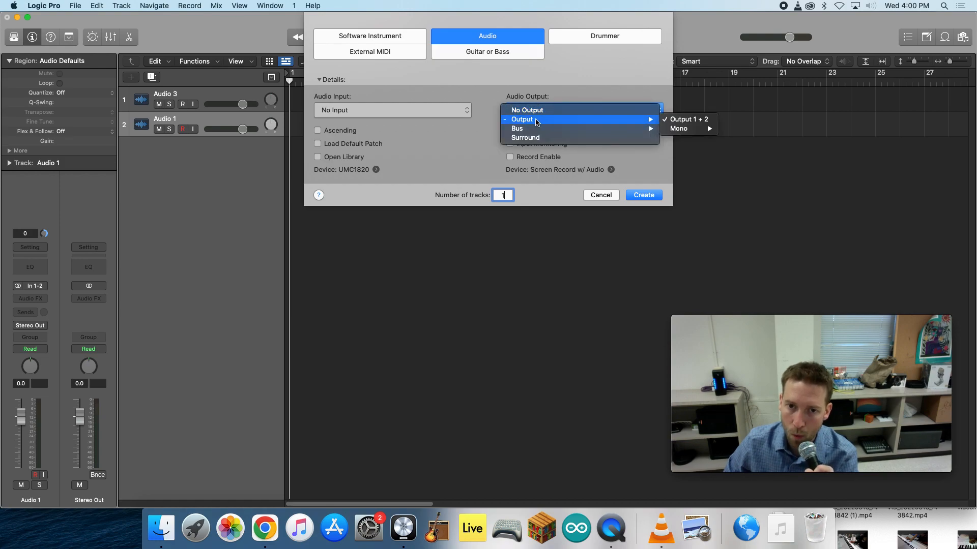
left_click(522, 72)
left_click_drag(509, 197, 481, 204)
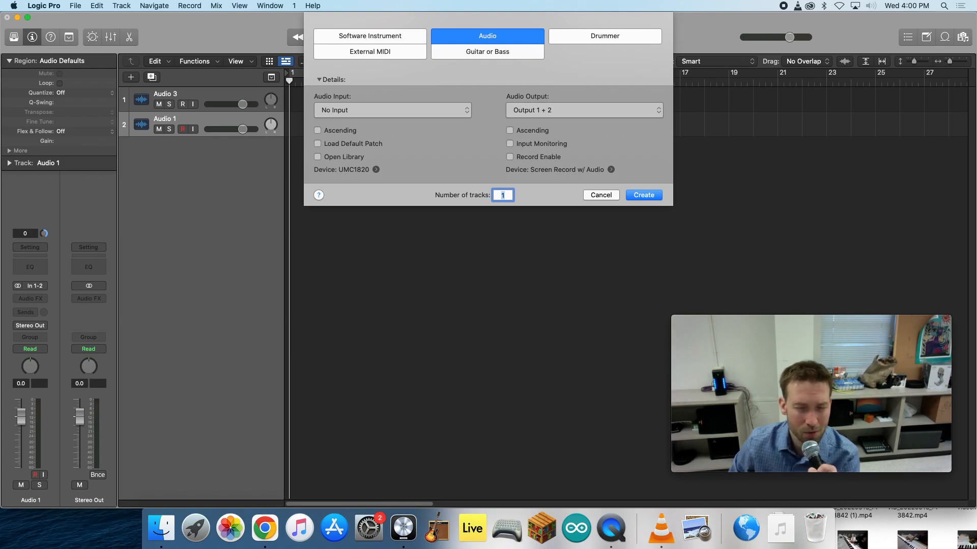
type("3")
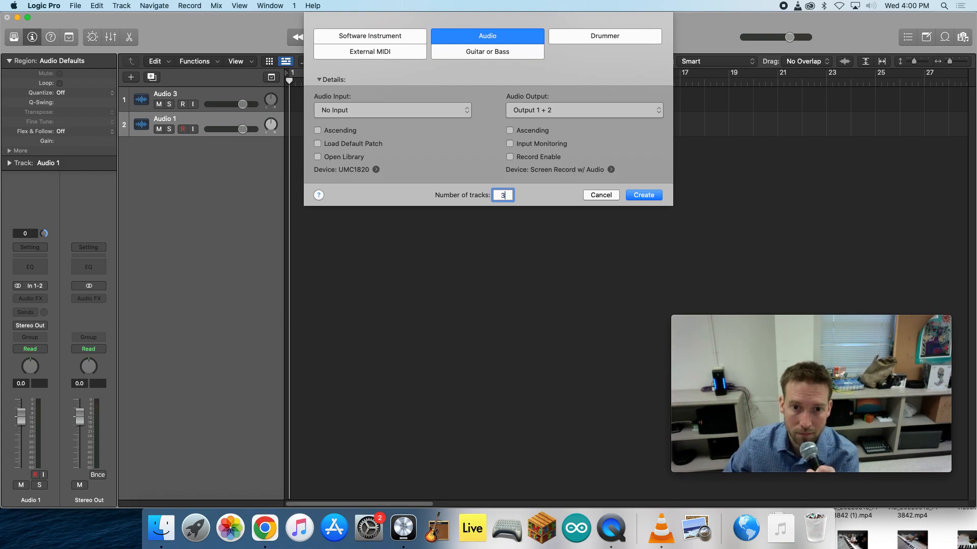
left_click(638, 196)
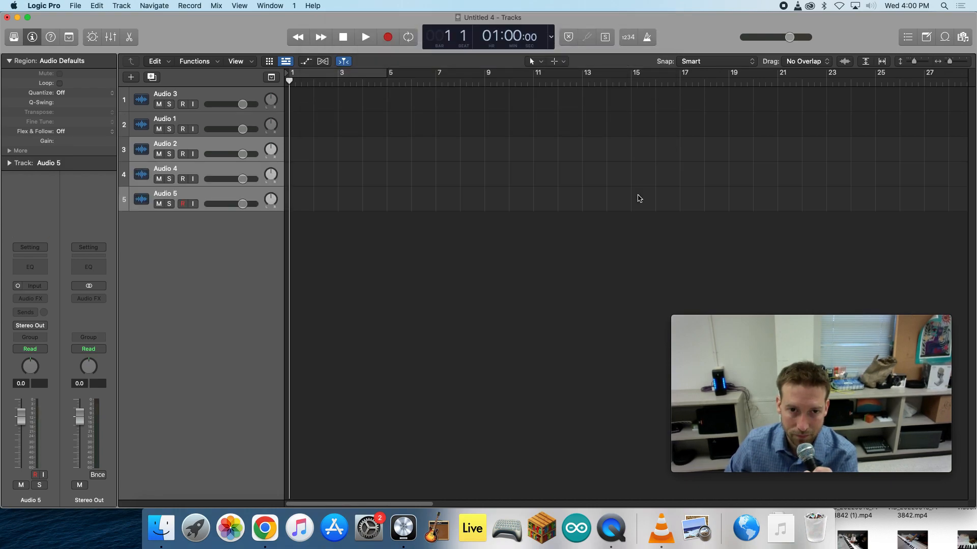
- Delete the two existing tracks Audio 3 and Audio 1, keeping only the three new audio tracks
left_click(203, 119)
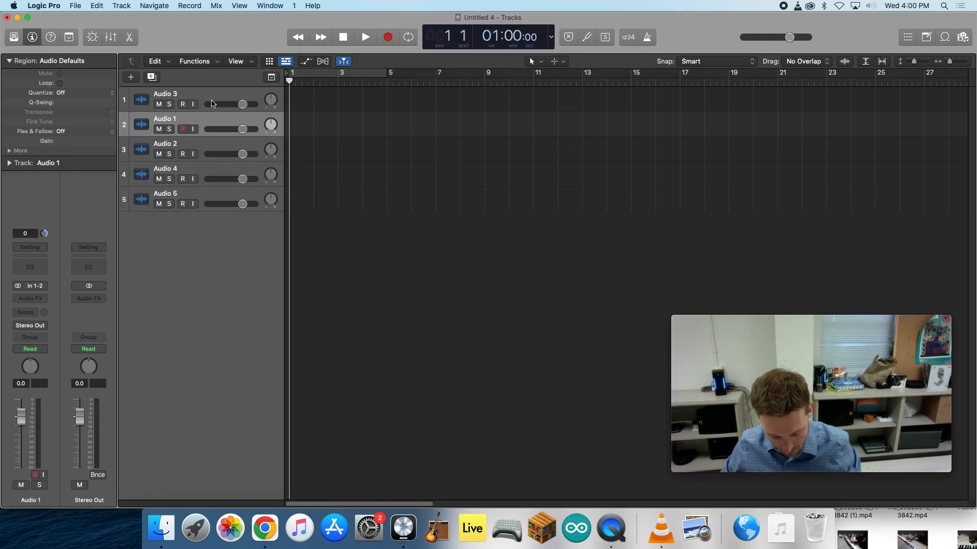
left_click(212, 101)
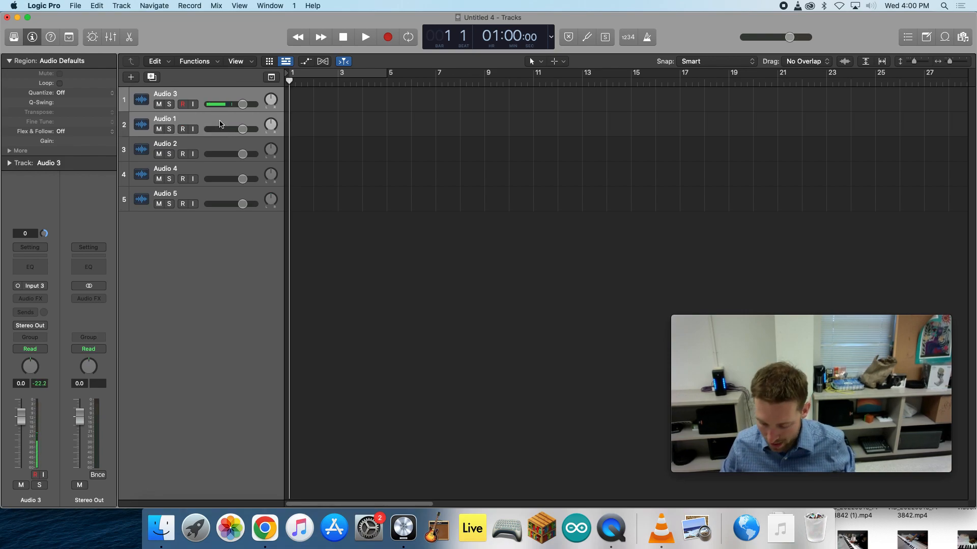
key("super+BackSpace")
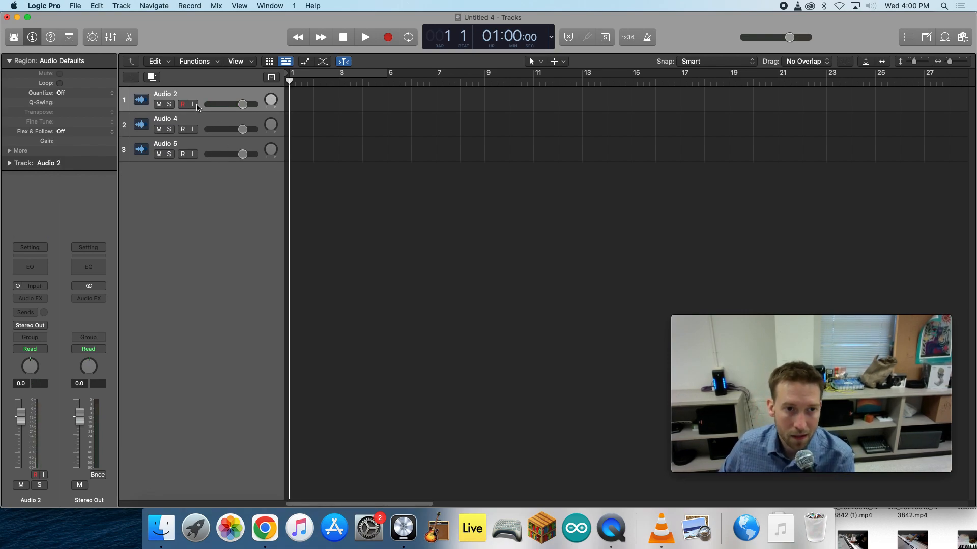
- Place BandLab Recording - Pasta.wav from Downloads at the start of the Audio 2 track without importing its tempo information
double_click(173, 96)
left_click(268, 215)
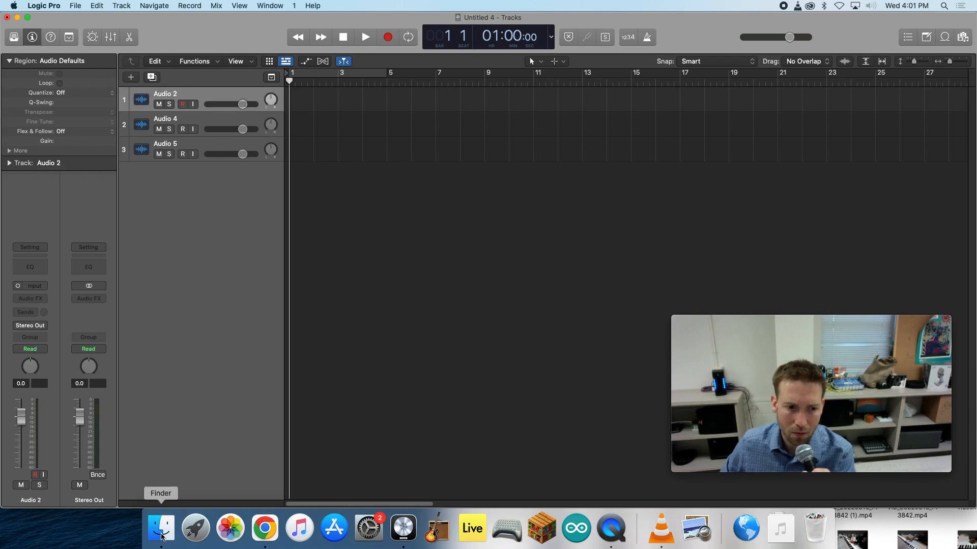
left_click(161, 534)
left_click_drag(410, 188, 293, 105)
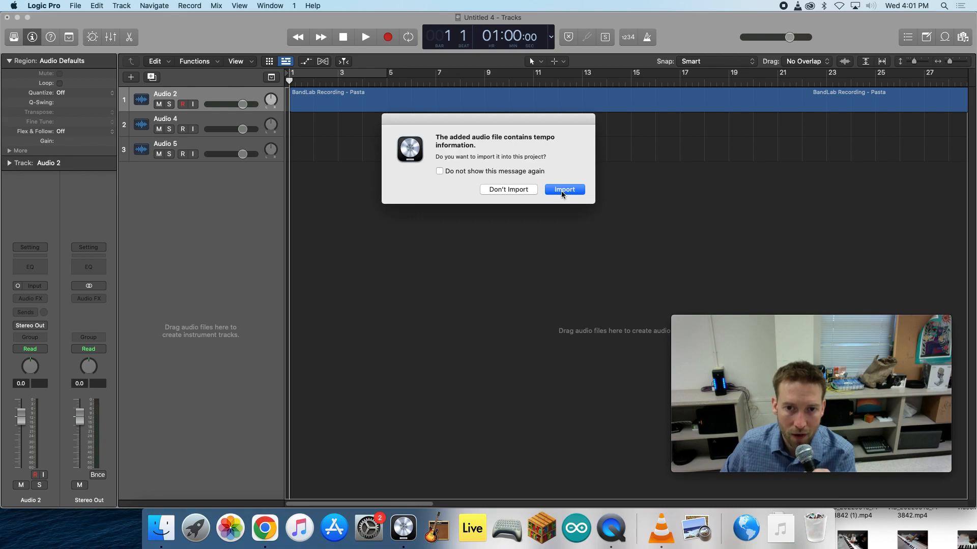
left_click(514, 194)
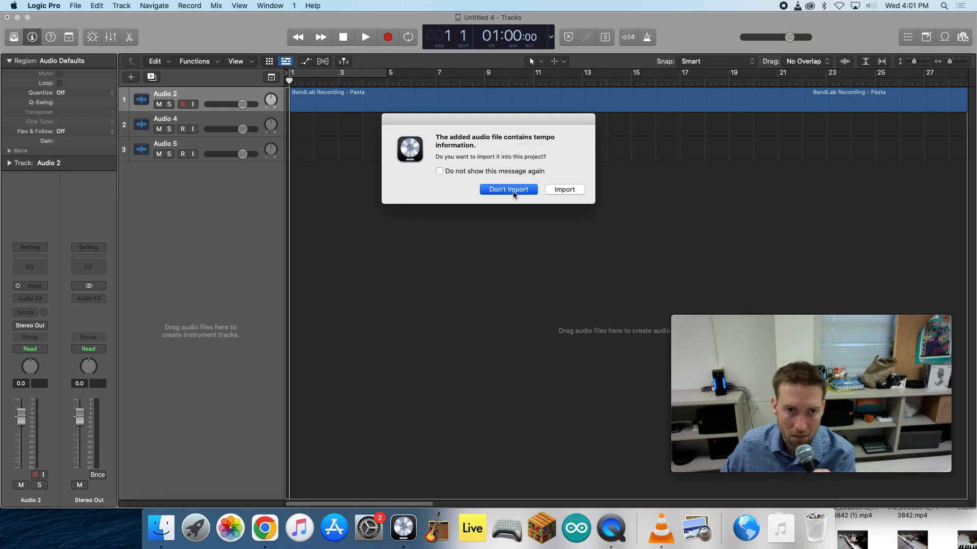
left_click(500, 194)
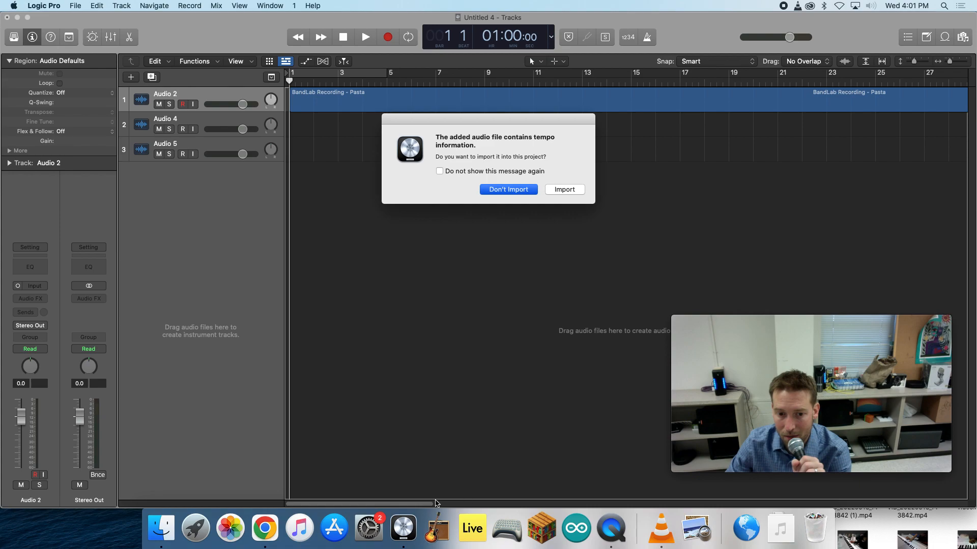
key("Return")
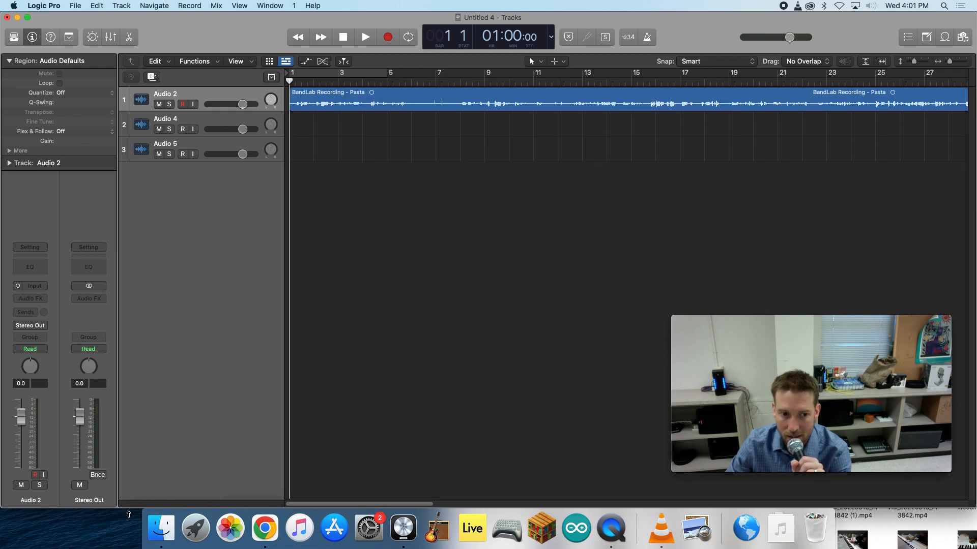
- Add Italian - The Little Cafe.mp3 at the start of the second track and shift the voice recording one bar later to bar 2
left_click(161, 528)
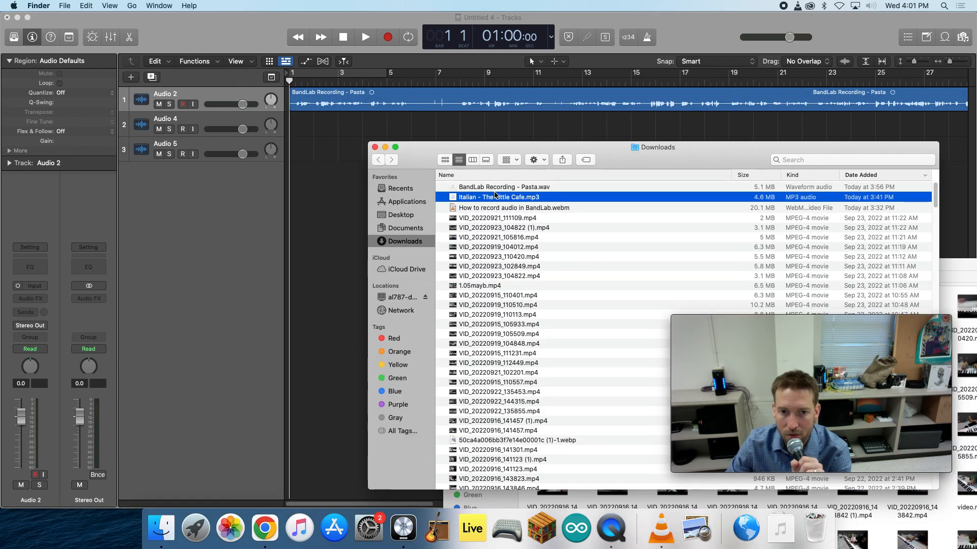
left_click(496, 187)
left_click_drag(483, 197, 304, 127)
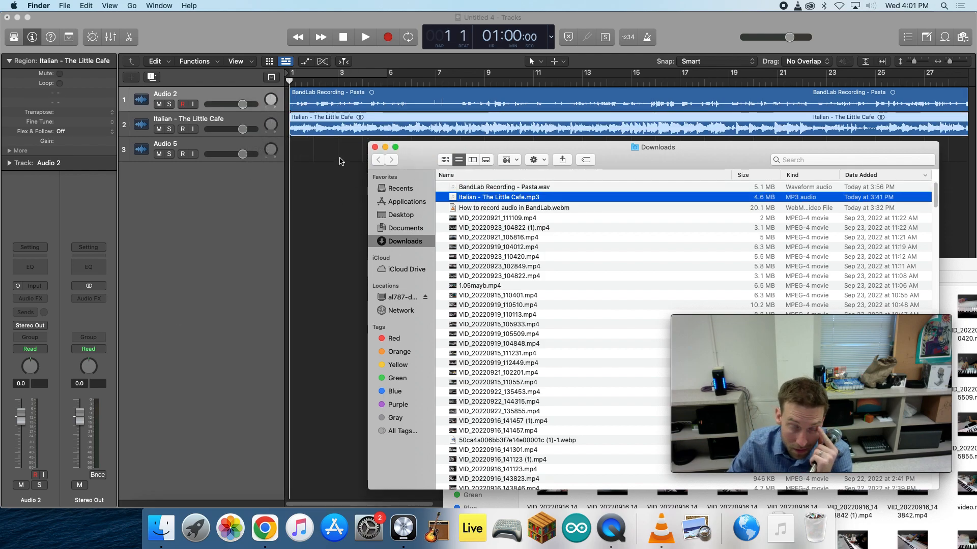
left_click_drag(343, 105, 368, 104)
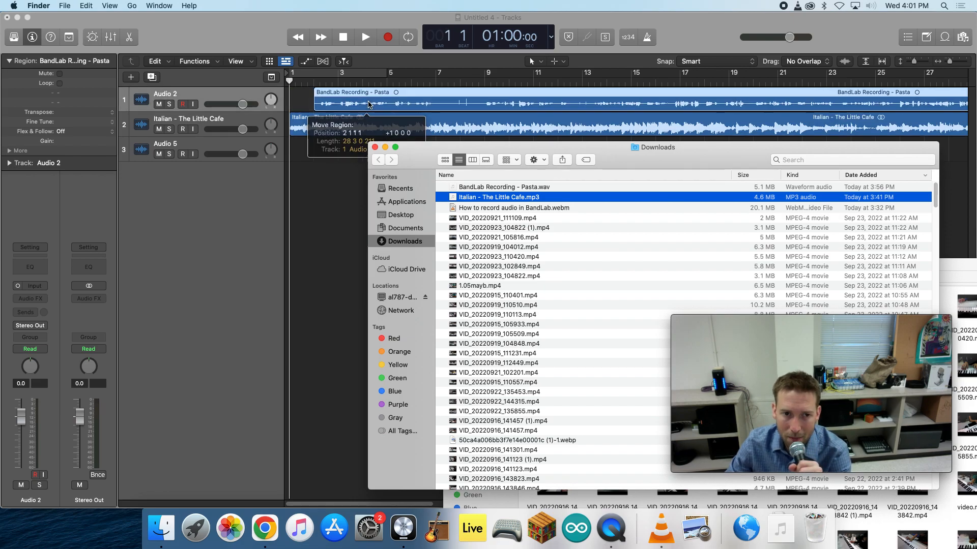
left_click(332, 135)
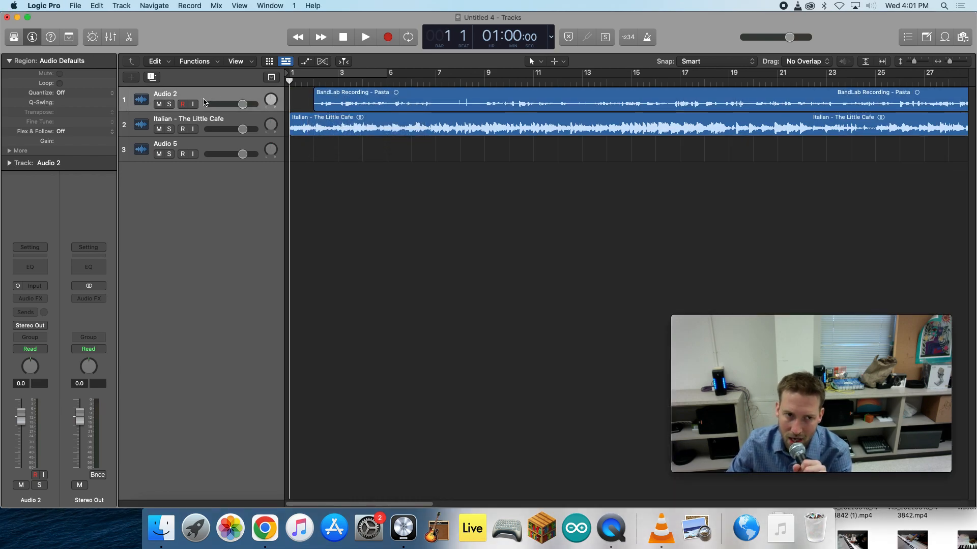
- Reorder the tracks so the empty Audio 5 track sits between the voice track and the Italian music track
left_click(197, 144)
mouse_move(198, 144)
left_mouse_down()
mouse_move(196, 109)
mouse_move(195, 129)
left_mouse_up()
left_click(196, 148)
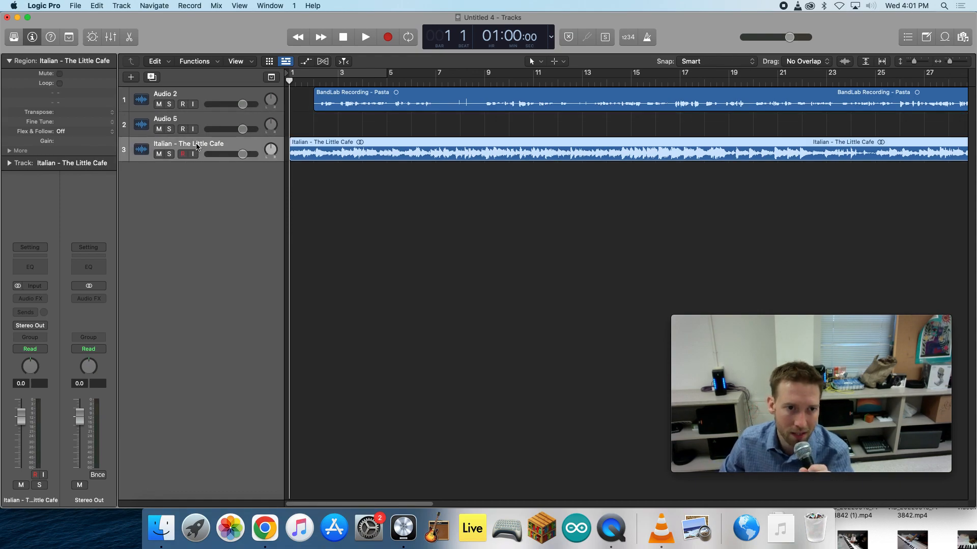
- Rename the voice recording's track as Vox and the empty track below it as Vox Parking Lot
double_click(189, 94)
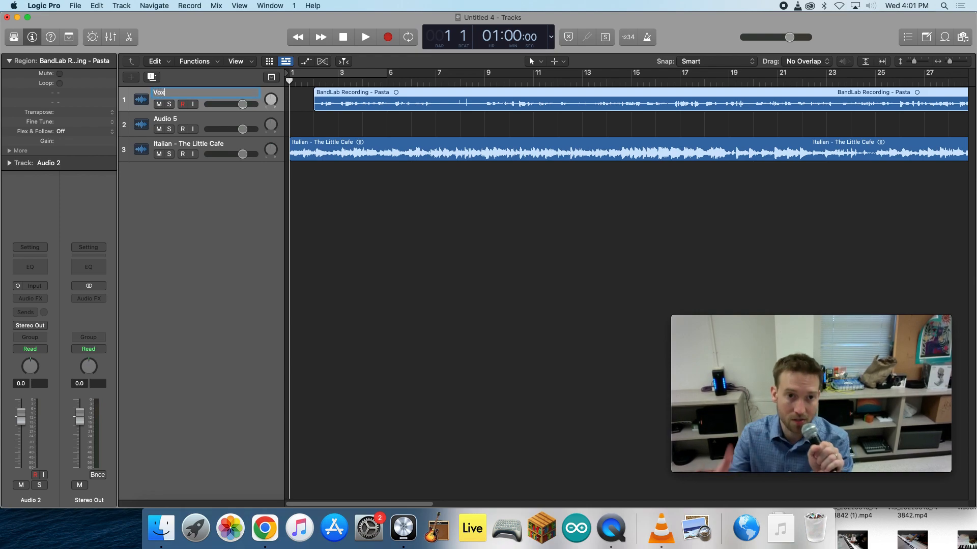
type("Vox")
left_click(318, 200)
double_click(163, 121)
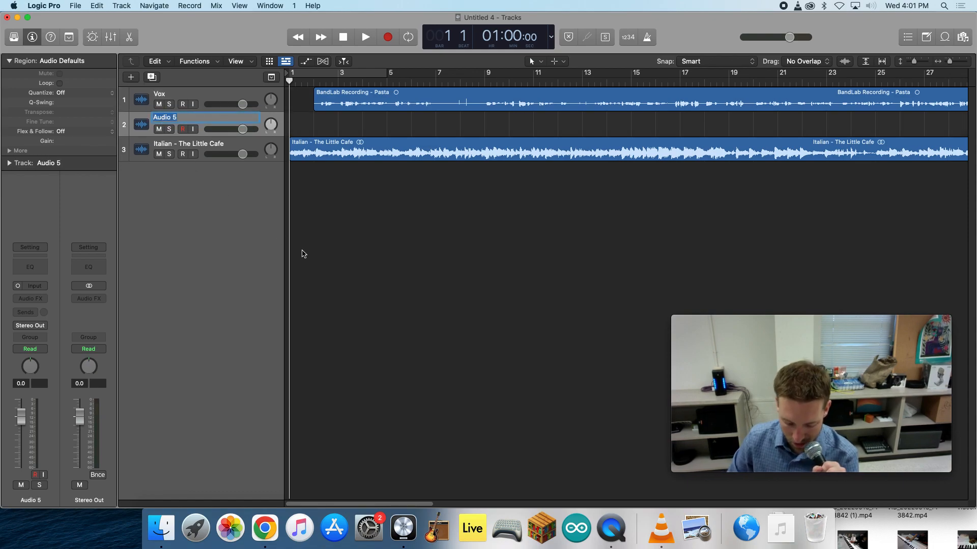
type("Vox Parking Lot")
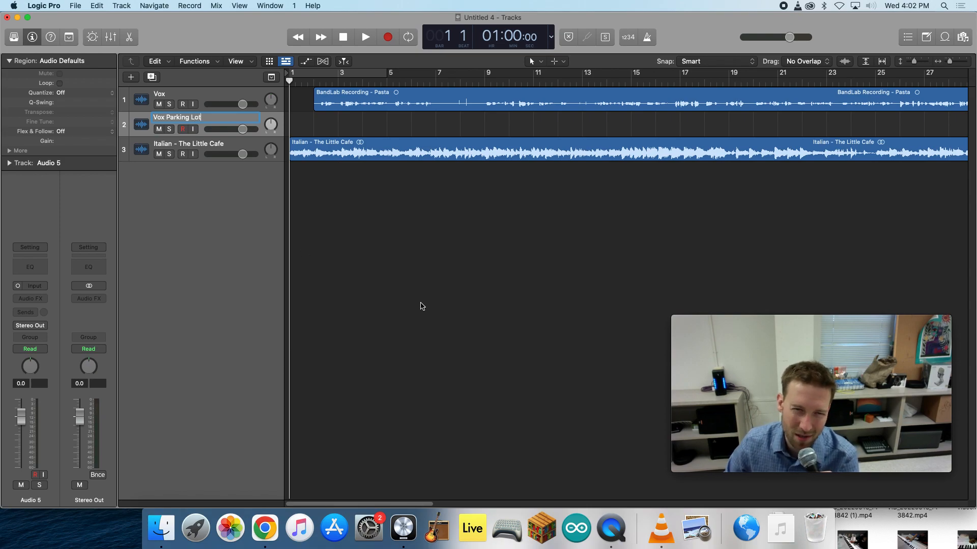
key("Return")
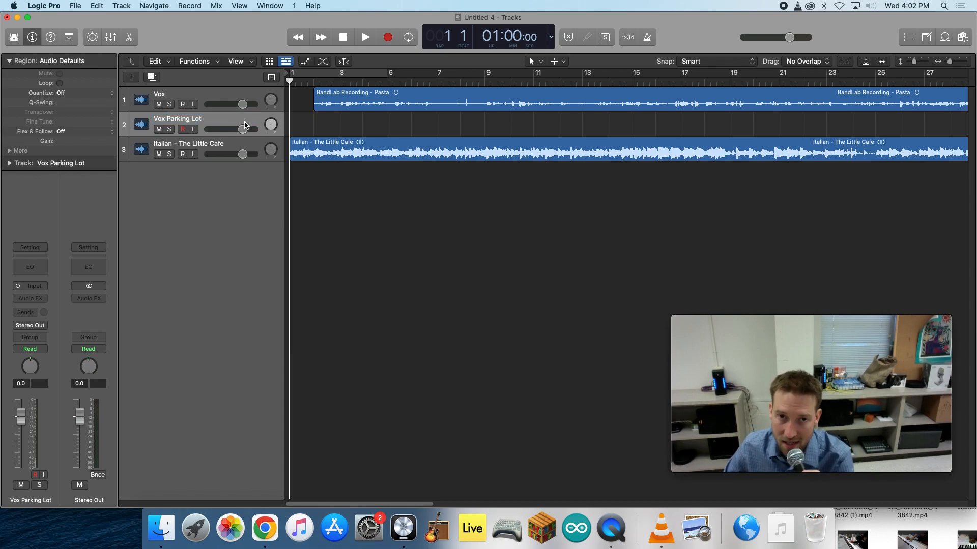
- Give the Vox track the single microphone icon and the Vox Parking Lot track the double microphone icon
left_click(147, 106)
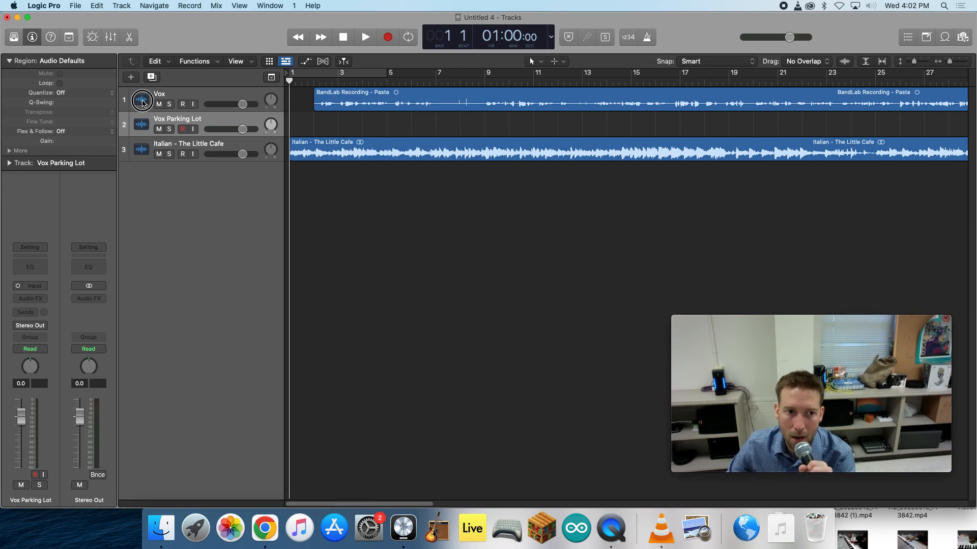
left_click(143, 102)
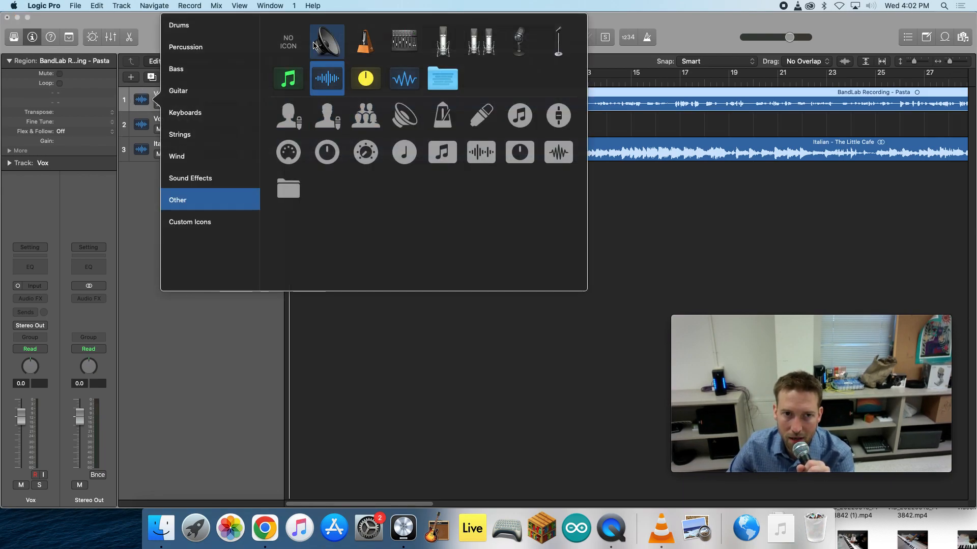
left_click(443, 42)
left_click(142, 125)
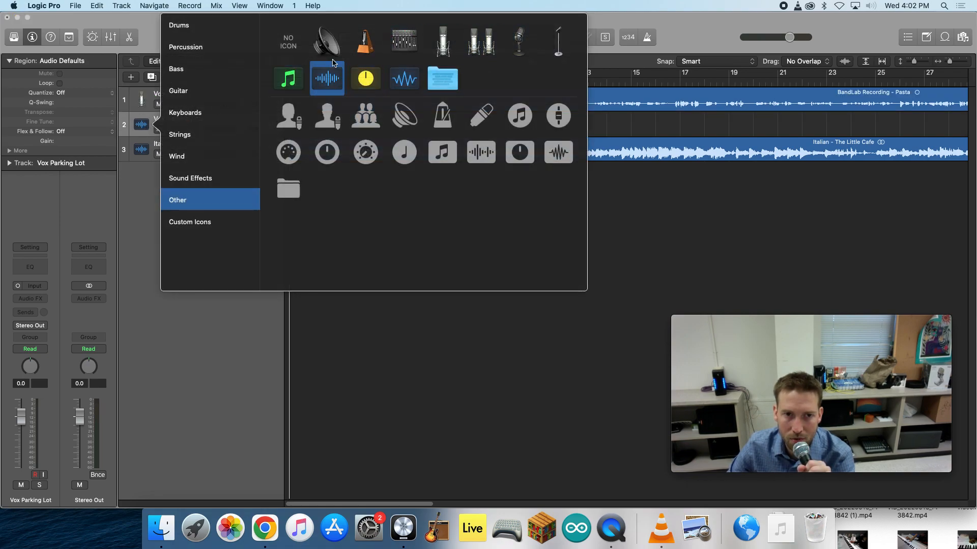
left_click(481, 41)
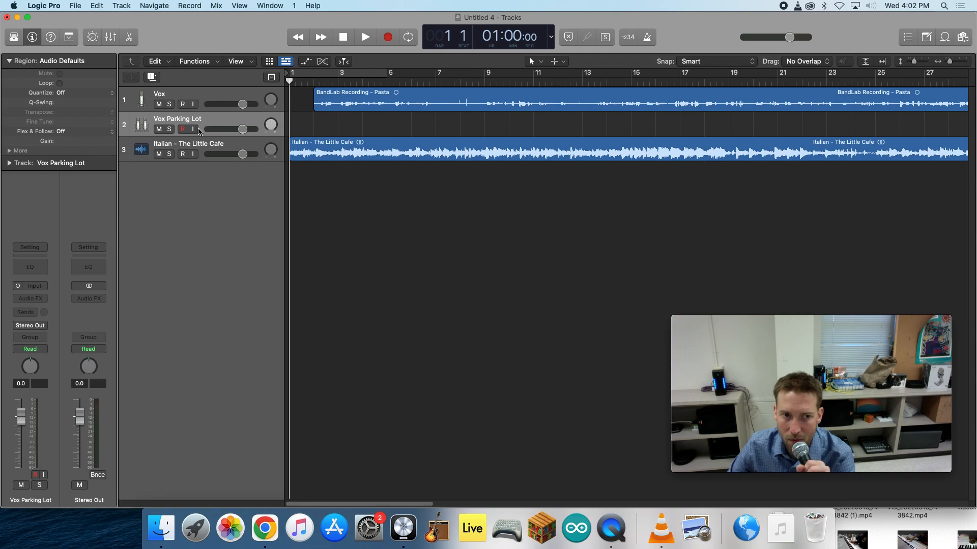
- Give the Italian - The Little Cafe track the colour turntable icon from the Sound Effects category
left_click(141, 150)
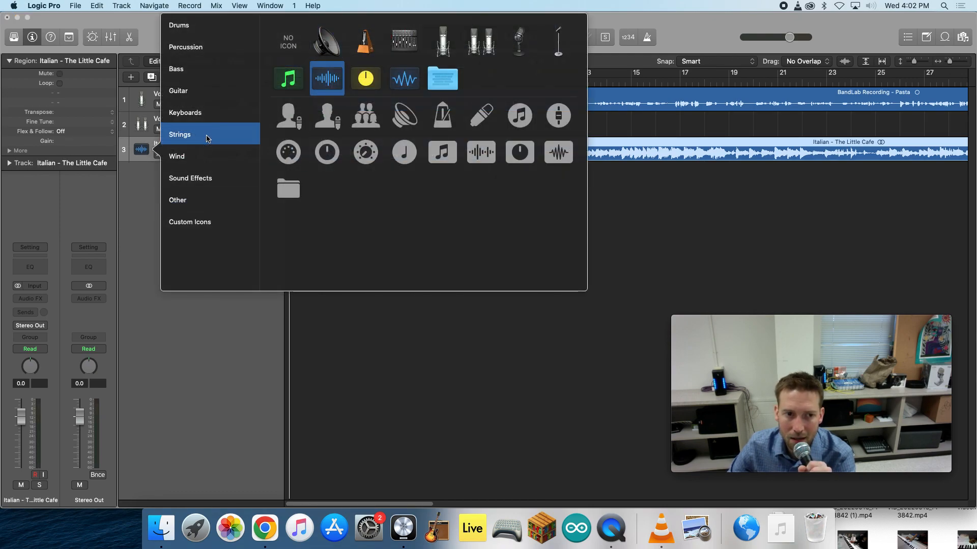
left_click(191, 201)
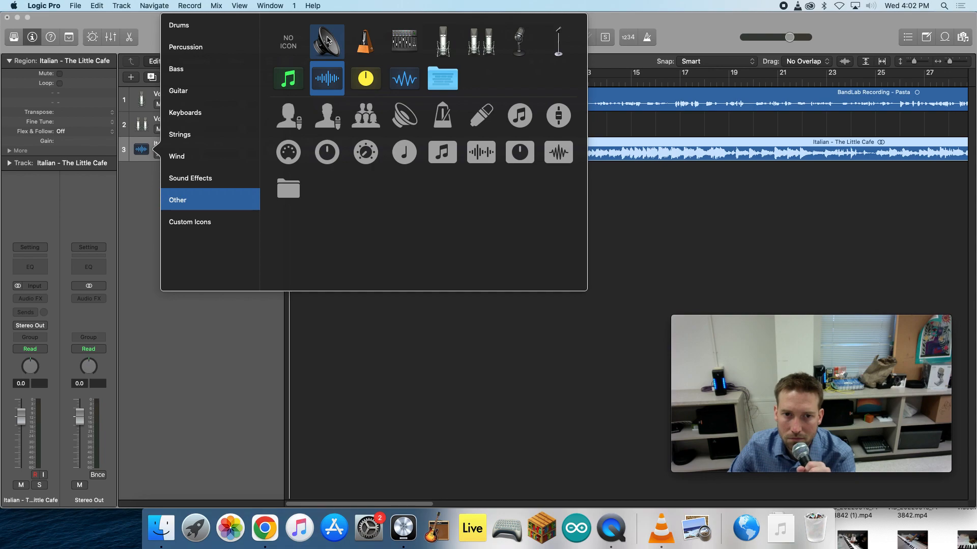
left_click(206, 180)
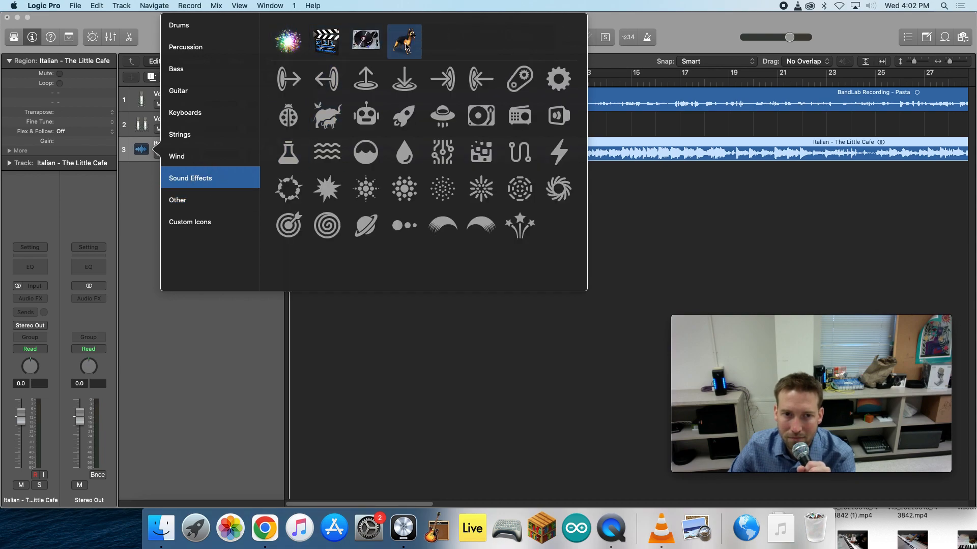
left_click(365, 40)
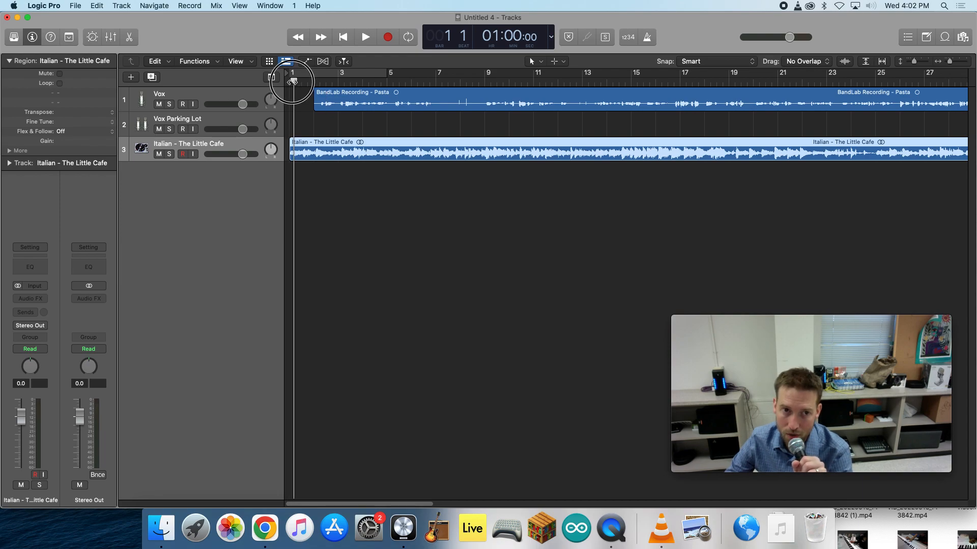
- Show volume automation, create a +0.0 dB volume line on the Italian music track, and play the opening bars
left_click(309, 64)
left_click(309, 64)
left_click(309, 65)
left_click(309, 65)
left_click(309, 64)
left_click(226, 217)
left_click(191, 258)
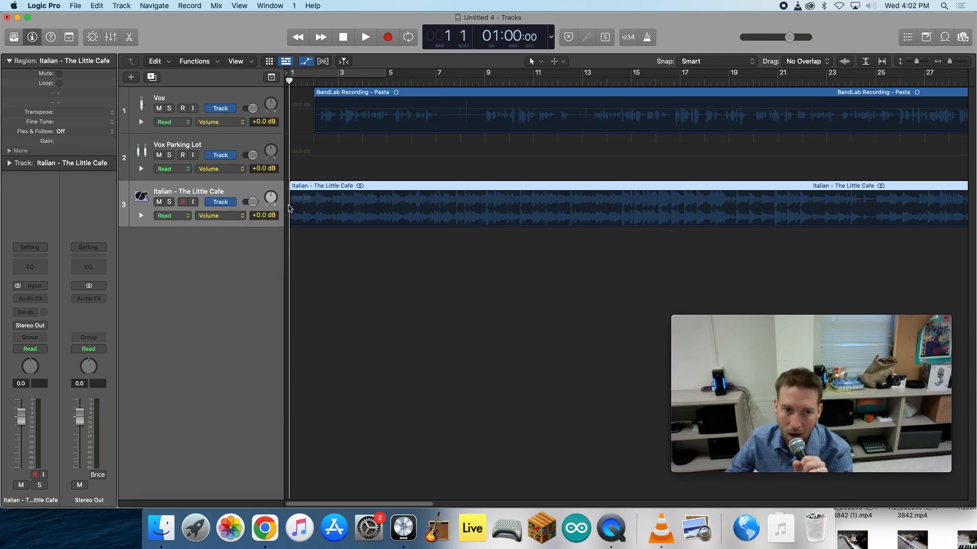
left_click(301, 205)
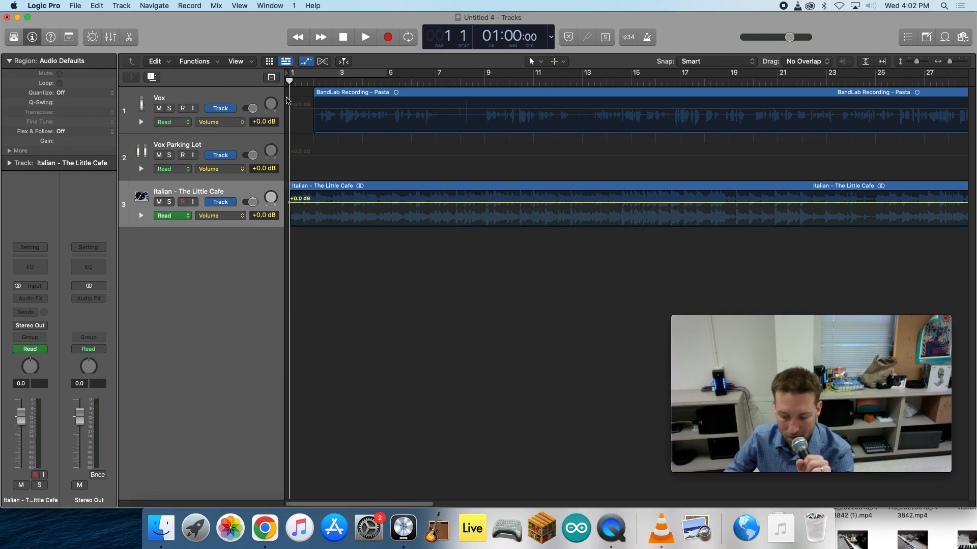
key("space")
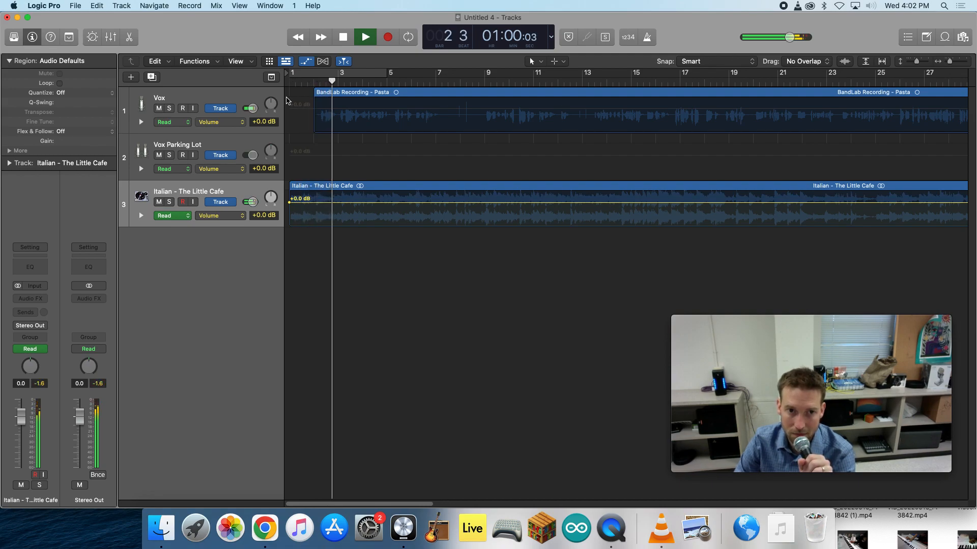
key("space")
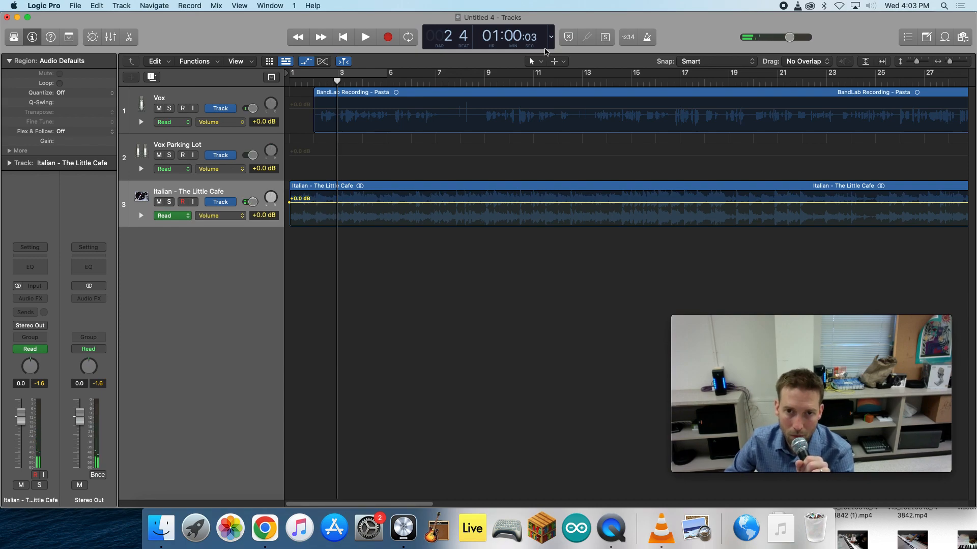
- Try the Beats & Project display mode and switch back to Beats & Time
left_click(550, 37)
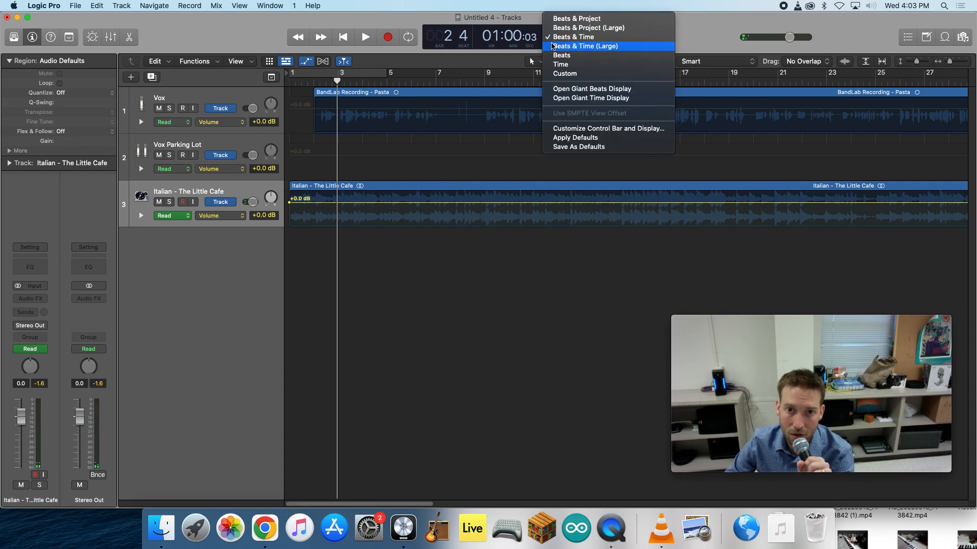
left_click(575, 18)
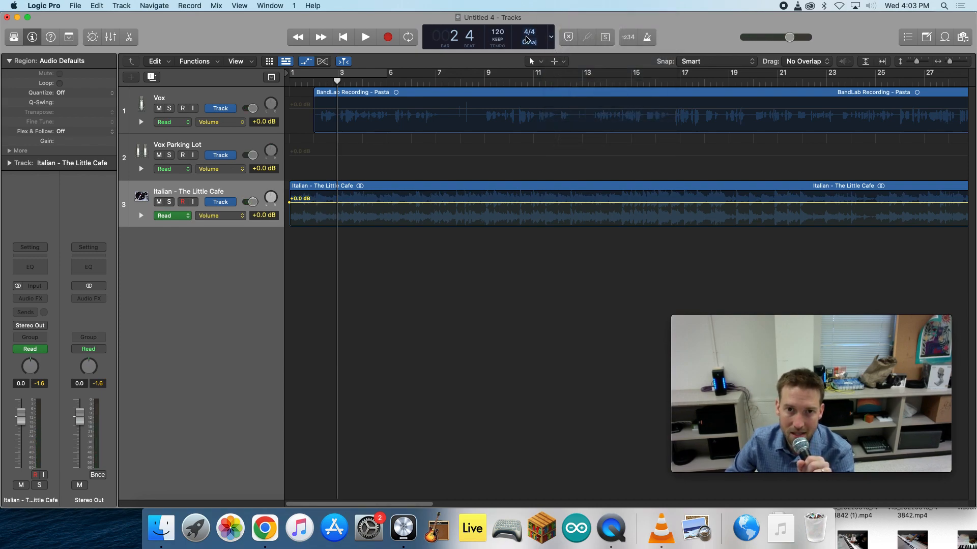
left_click(551, 37)
left_click(569, 56)
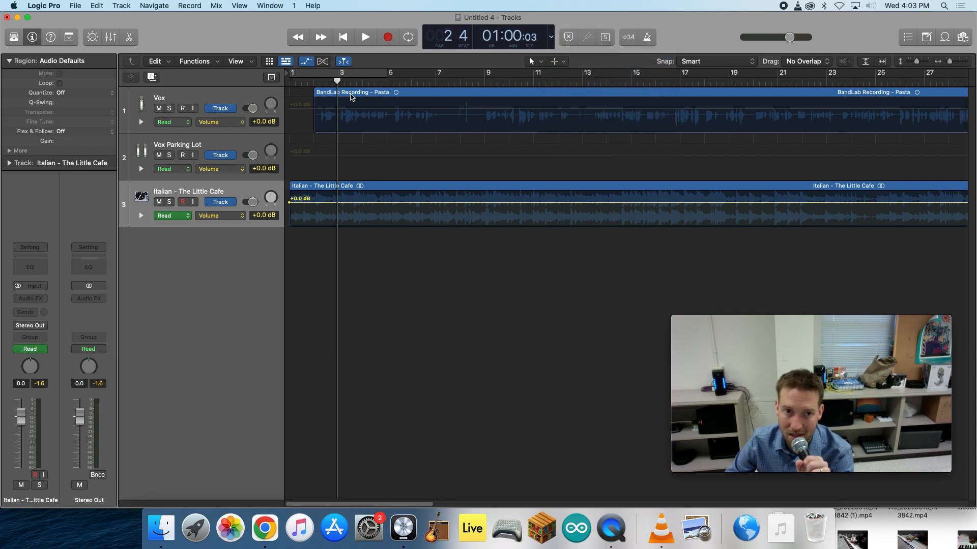
- Add four volume points on the Italian music track from about bar 2, fade the music down to -18.8 dB, and play the result
left_click(328, 100)
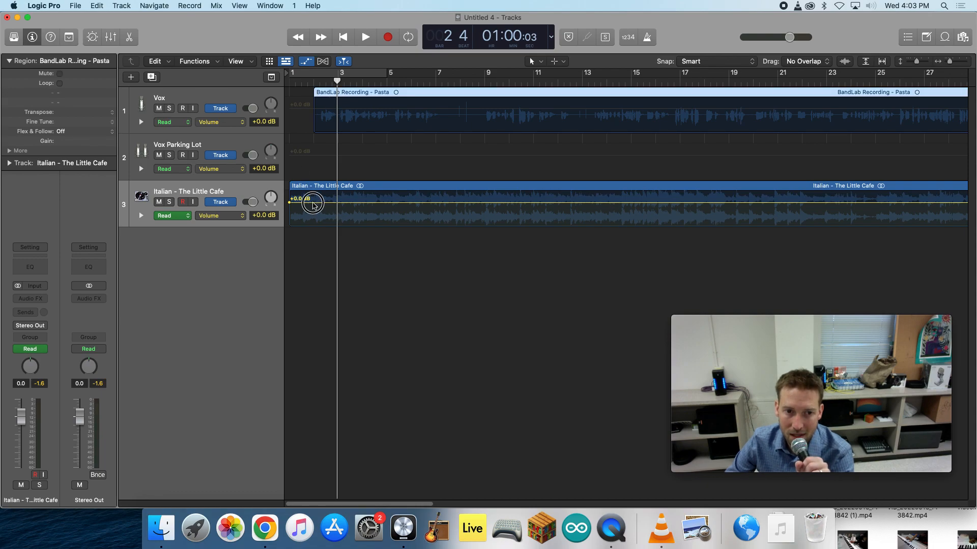
left_click(312, 203)
left_click(319, 203)
left_click(325, 202)
left_click(329, 202)
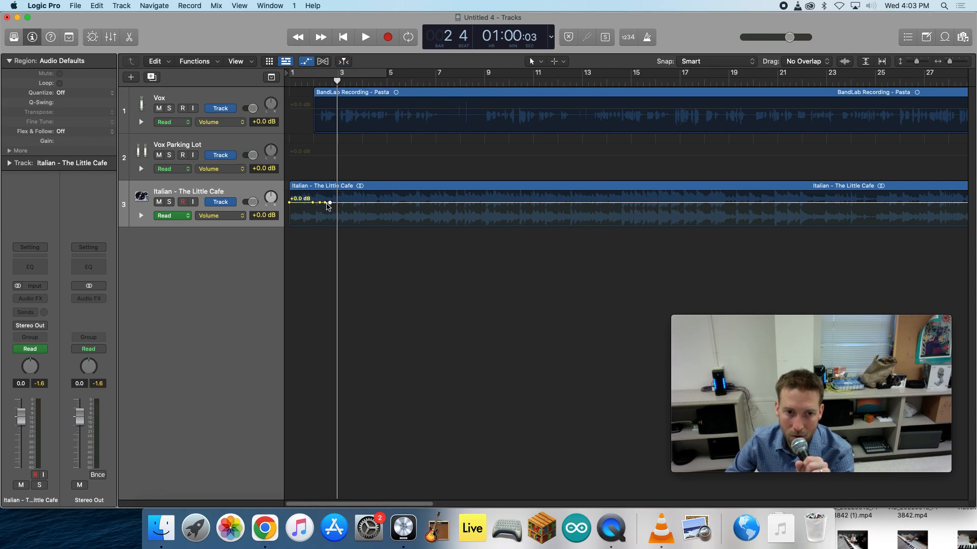
mouse_move(331, 203)
left_mouse_down()
mouse_move(330, 220)
mouse_move(320, 207)
left_mouse_up()
key("space")
key("space")
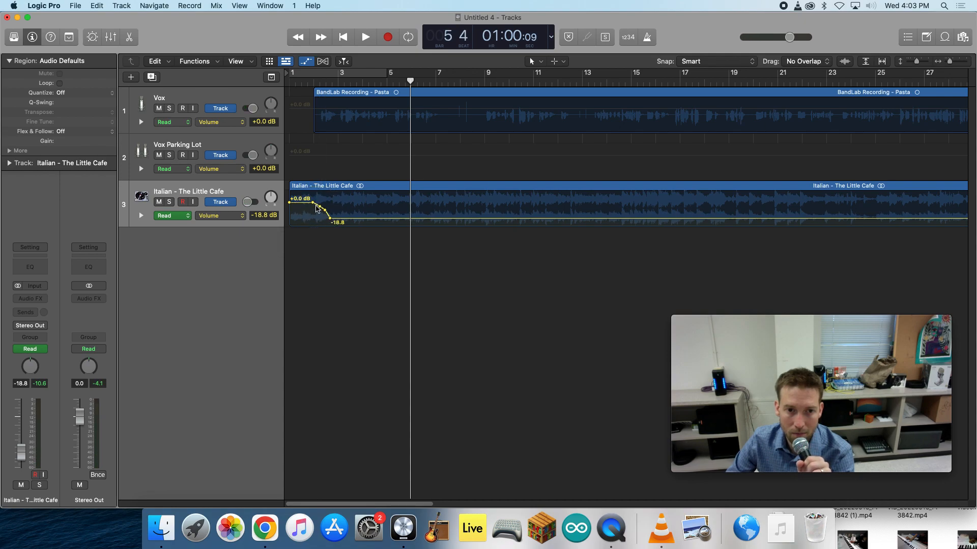
- Shift the BandLab Recording region on the Vox track to start at about bar 2 beat 2, and play the opening with volume automation shown
left_click(297, 83)
key("space")
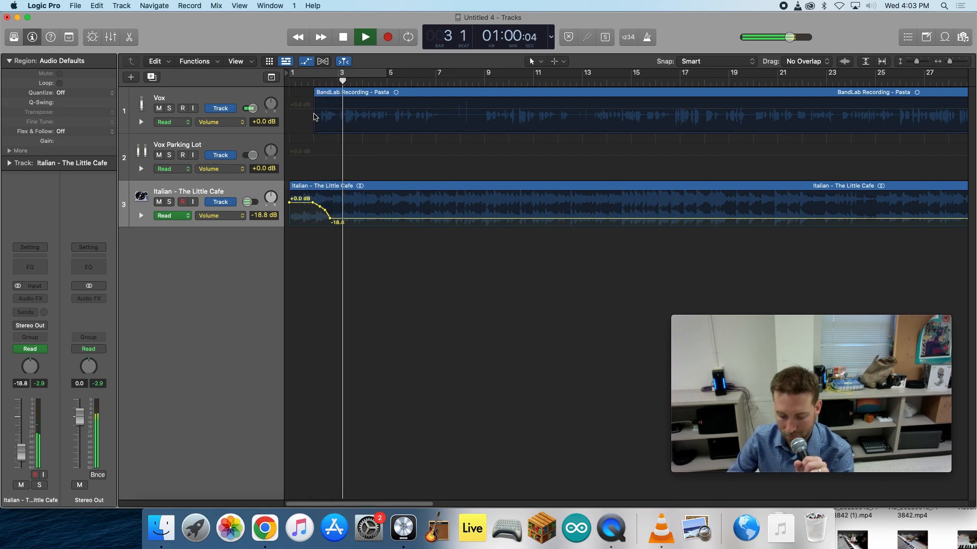
key("space")
left_click(285, 61)
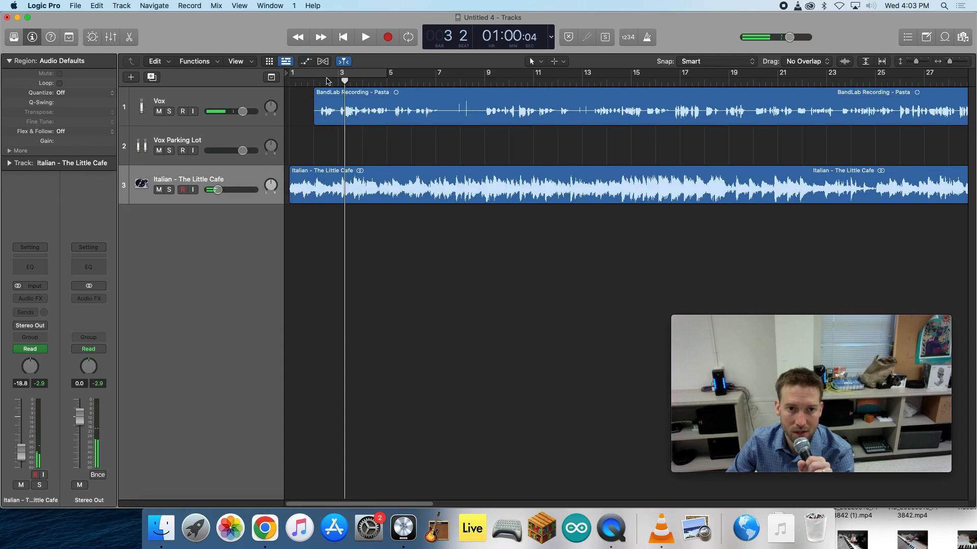
left_click_drag(349, 90, 288, 82)
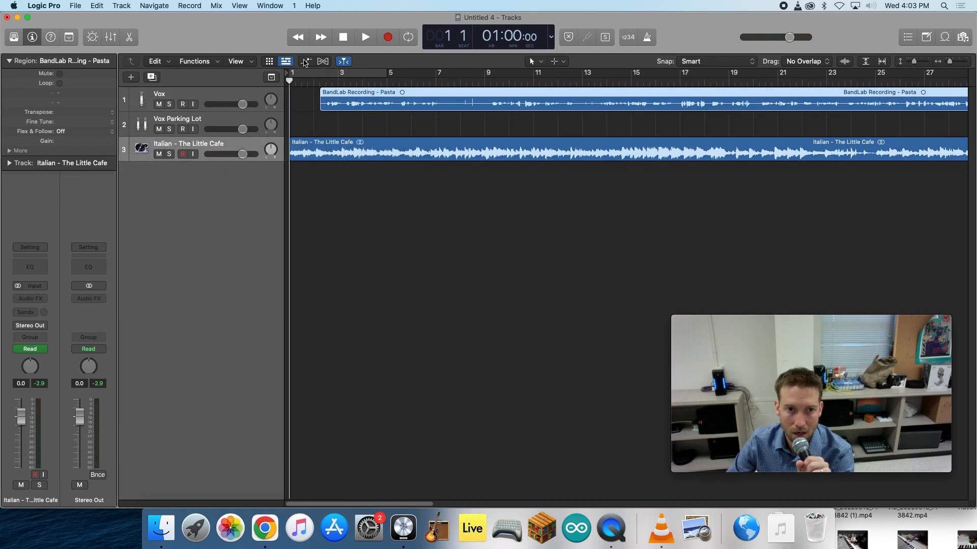
left_click(305, 62)
key("space")
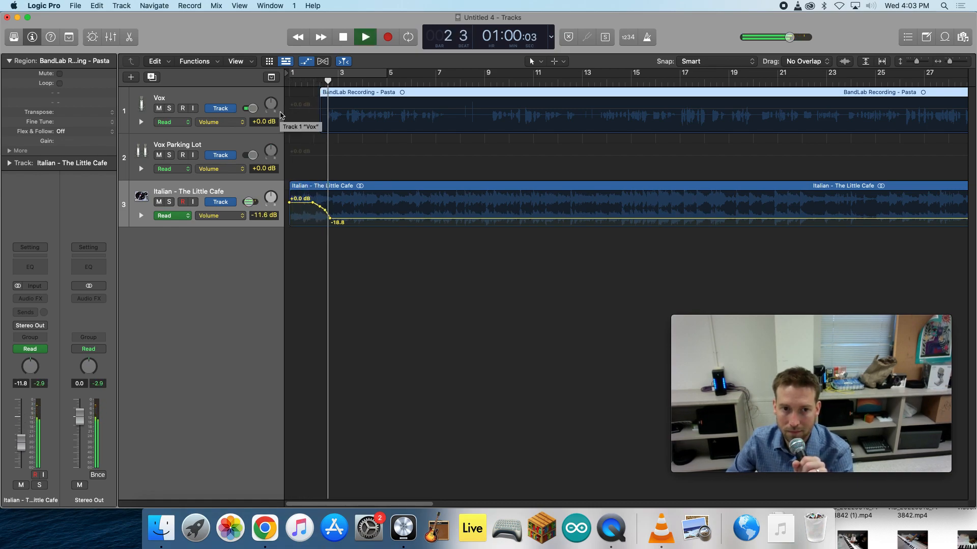
- Move the fade's lower volume points on the Italian music track so it reaches -18.8 dB at about bar 3, and replay the opening
left_click_drag(330, 220, 327, 214)
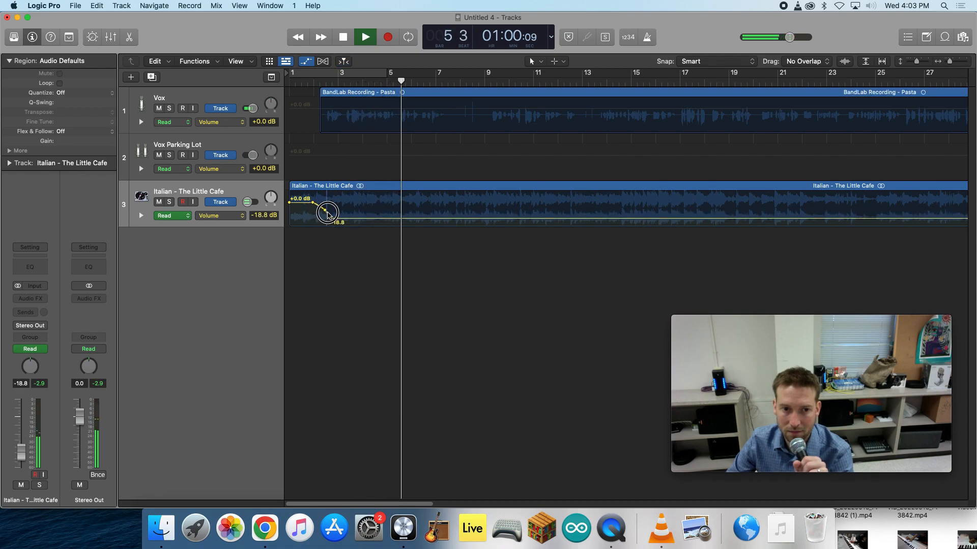
left_click(325, 211)
left_click_drag(321, 208, 339, 218)
left_click(309, 84)
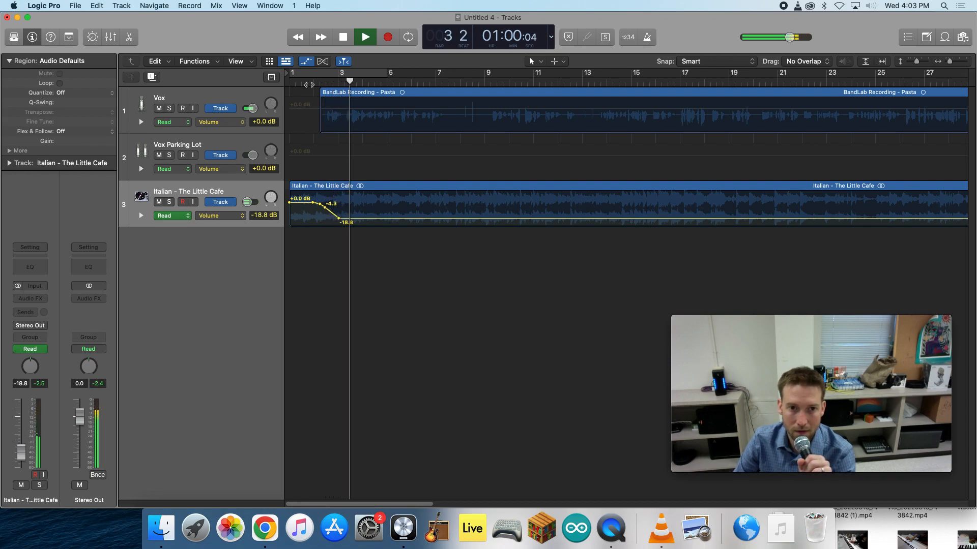
key("space")
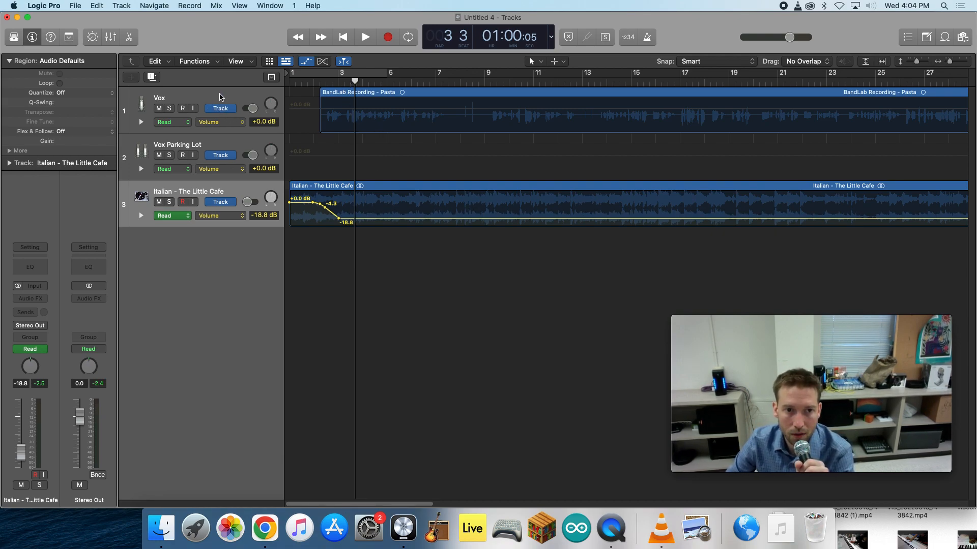
- Create a +0.0 dB volume automation line on the Vox track and hide the automation
left_click(288, 109)
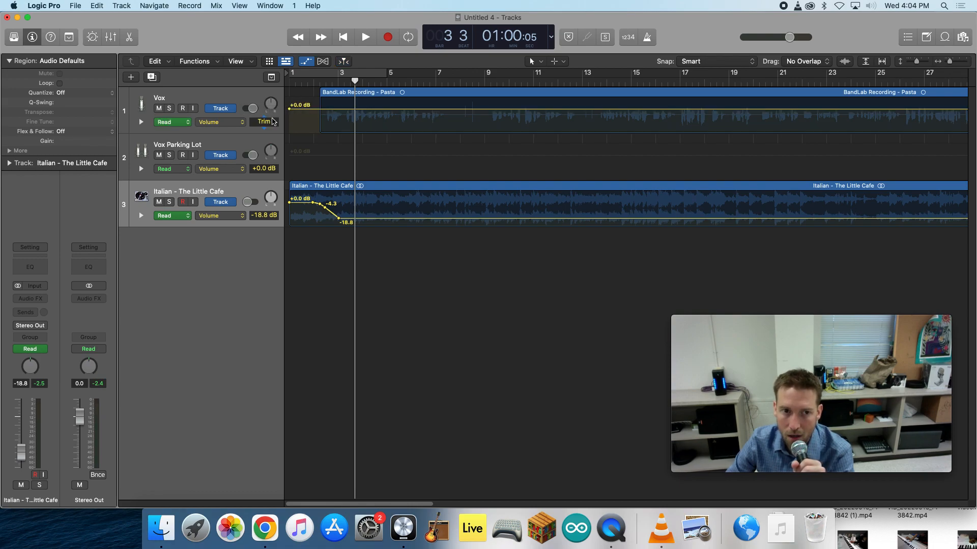
mouse_move(252, 109)
left_mouse_down()
mouse_move(241, 107)
mouse_move(256, 109)
left_mouse_up()
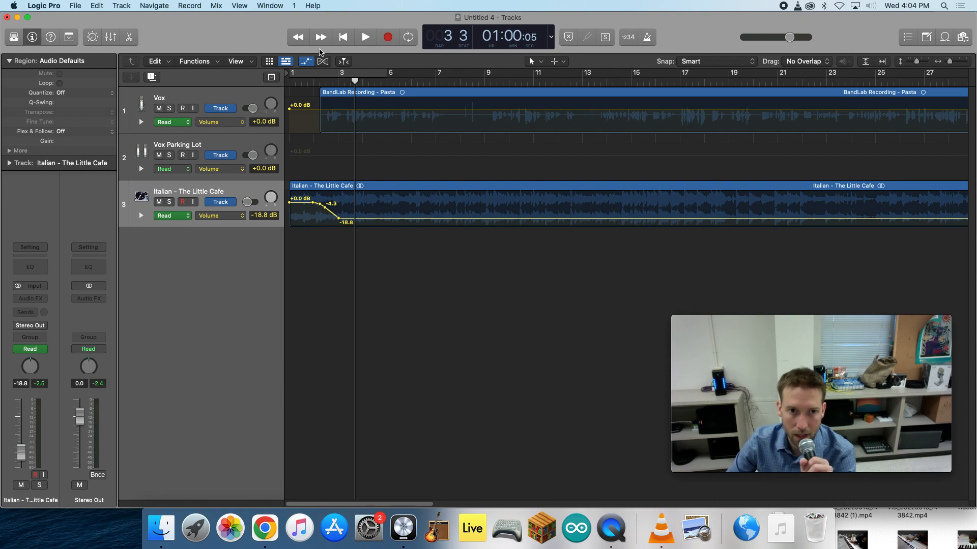
left_click(304, 63)
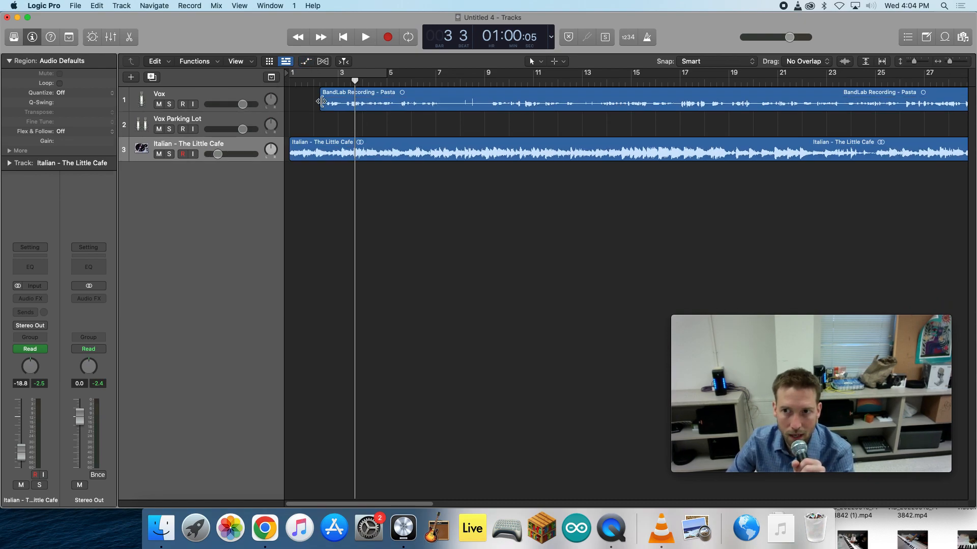
- Play the Vox recording from bar 11 and from bar 8, with all regions fitted in view, to examine the sparse passage
left_click(320, 81)
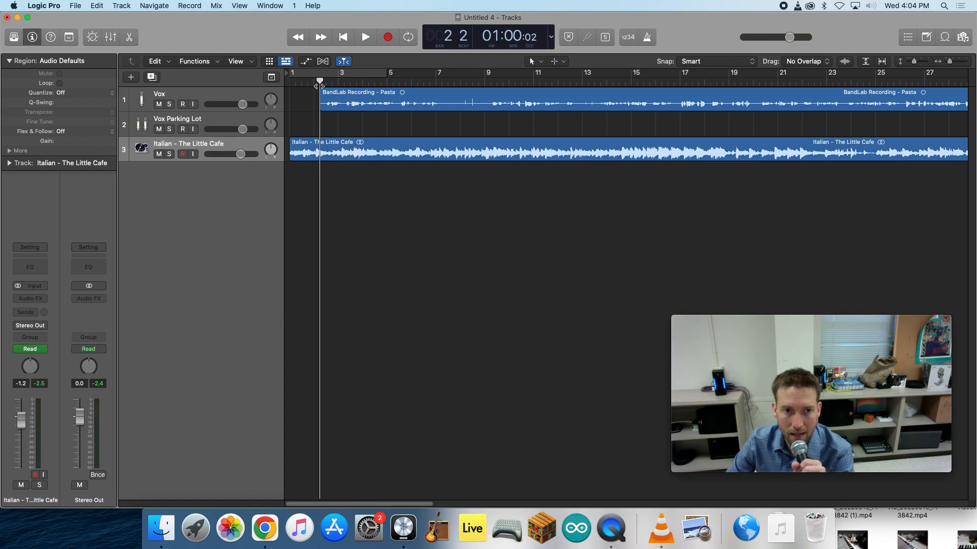
left_click(531, 85)
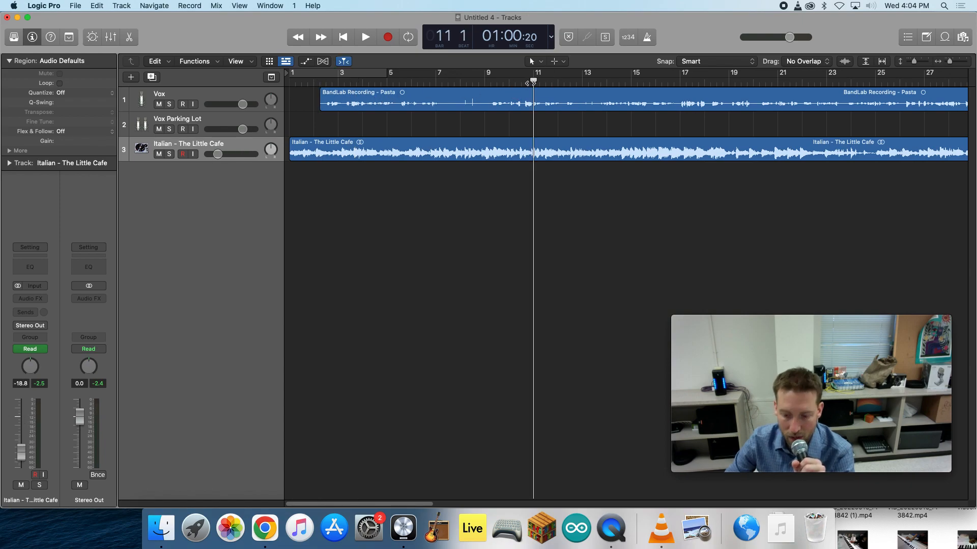
key("space")
key("space")
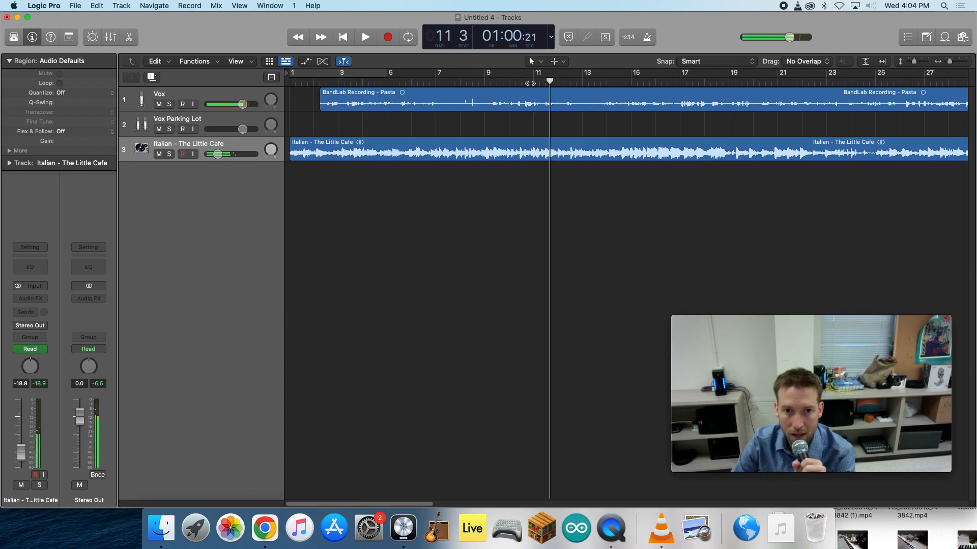
left_click(460, 82)
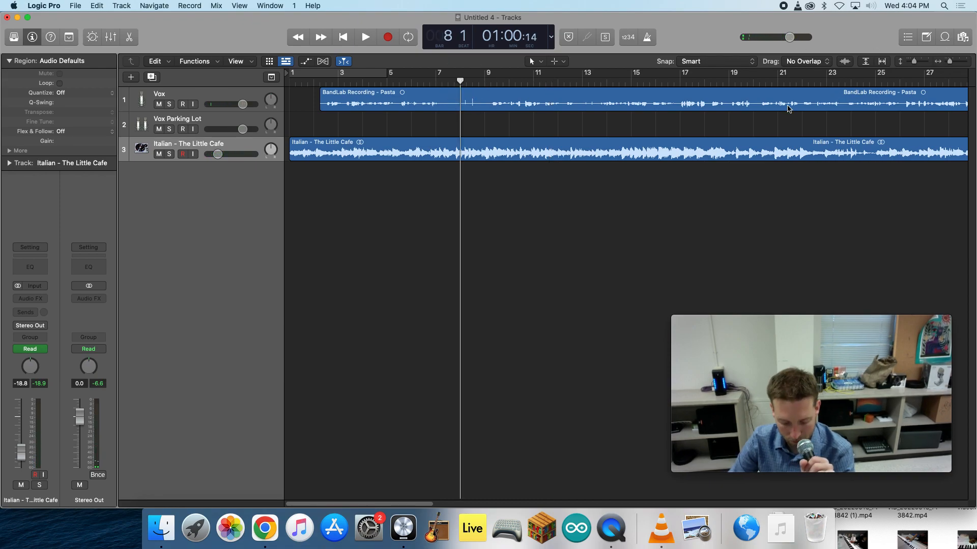
key("z")
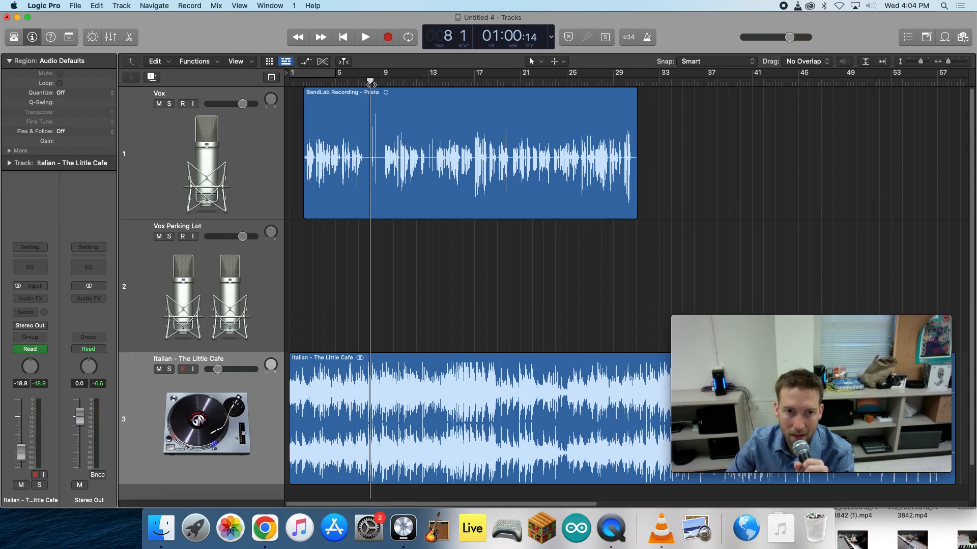
key("space")
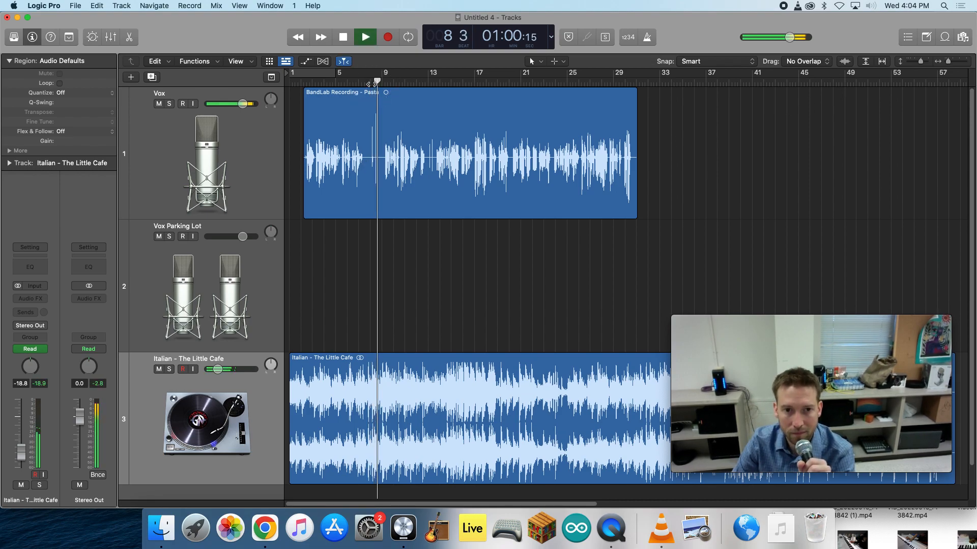
key("space")
- Split the Vox recording at bar 7 beat 3 and at bar 9, and delete the section in between
left_click_drag(376, 81, 364, 82)
left_click(405, 152)
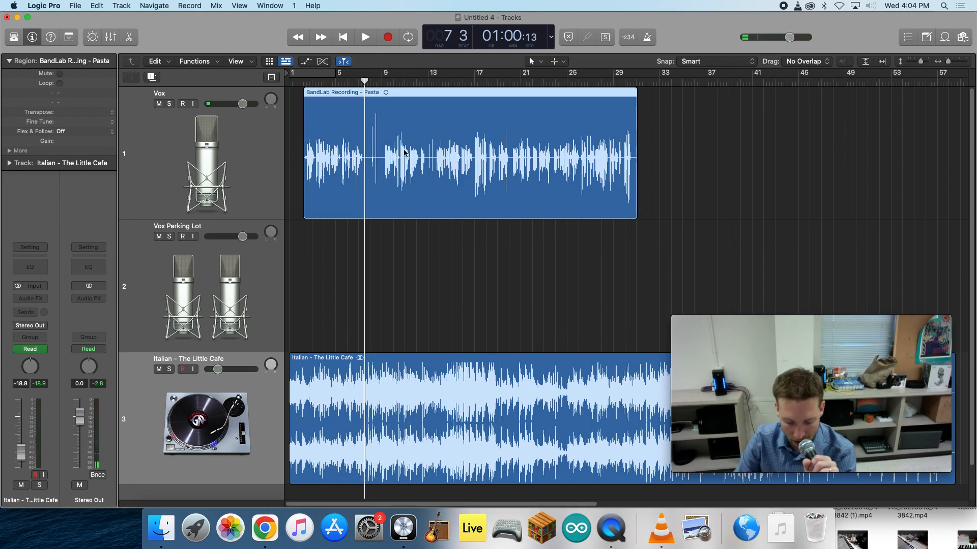
key("super+t")
left_click(384, 84)
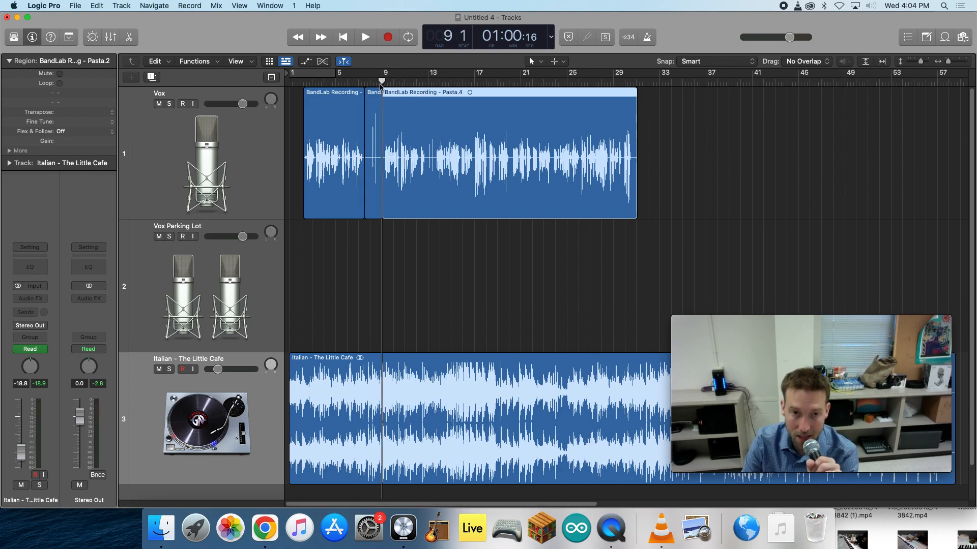
key("super+t")
left_click(378, 136)
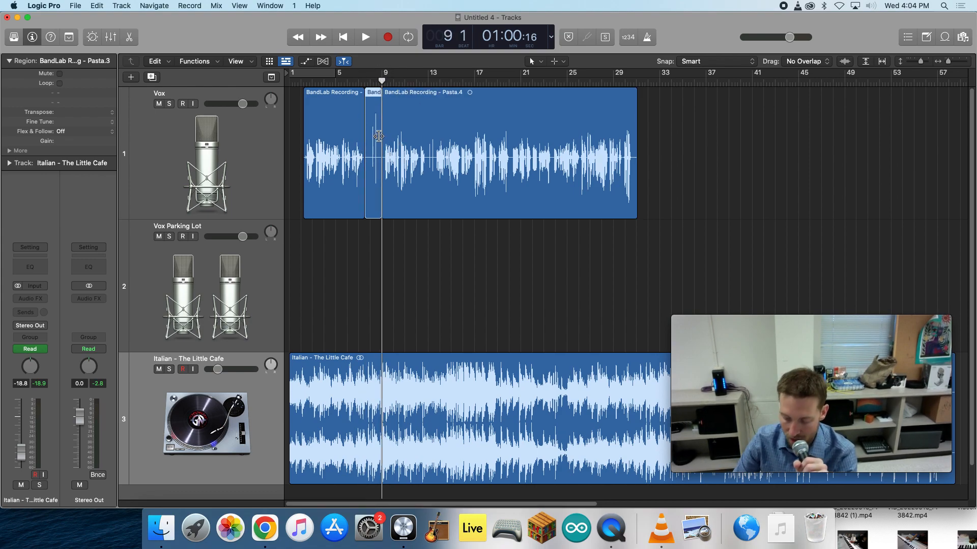
key("Delete")
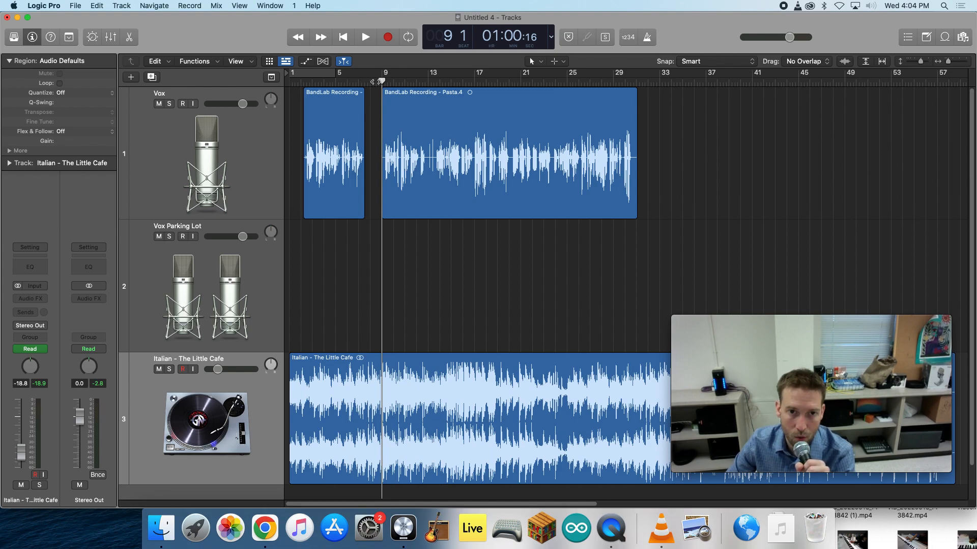
- Listen to the voice on both sides of the gap, split the first Vox region at bar 5 beat 3, and delete its tail
key("space")
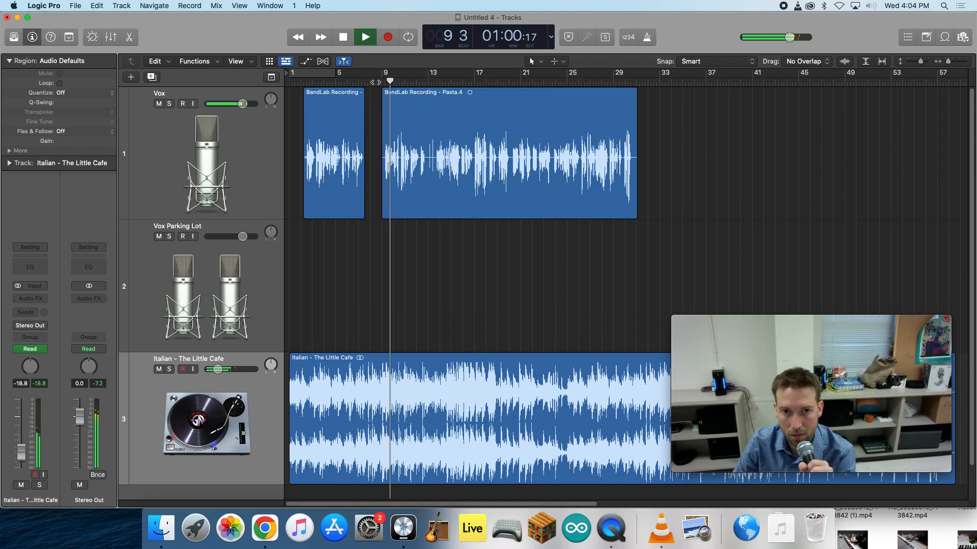
key("space")
left_click(345, 83)
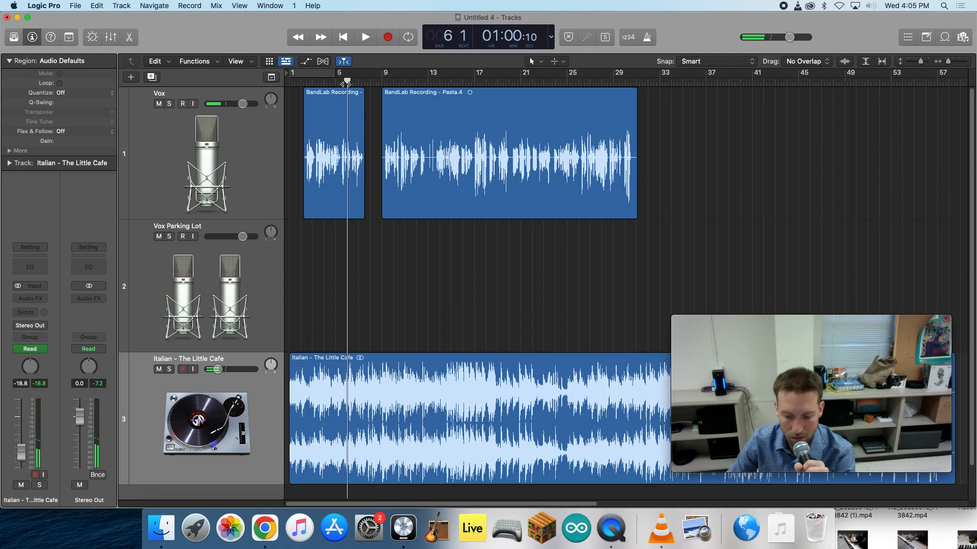
key("space")
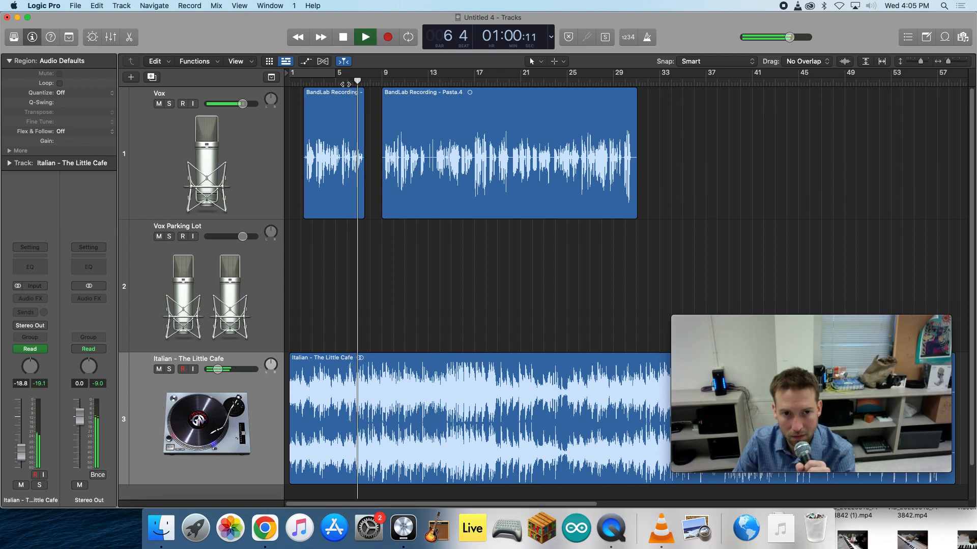
key("space")
left_click(340, 83)
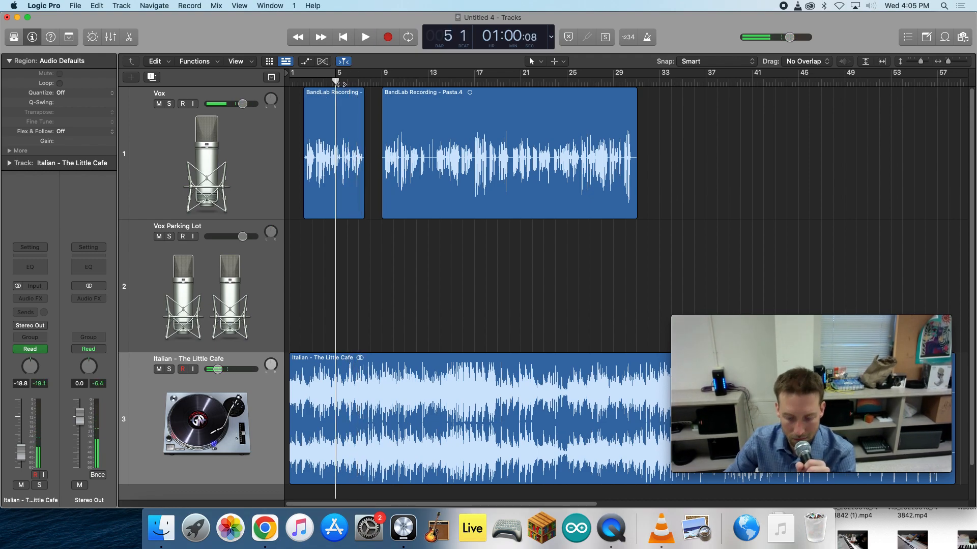
key("space")
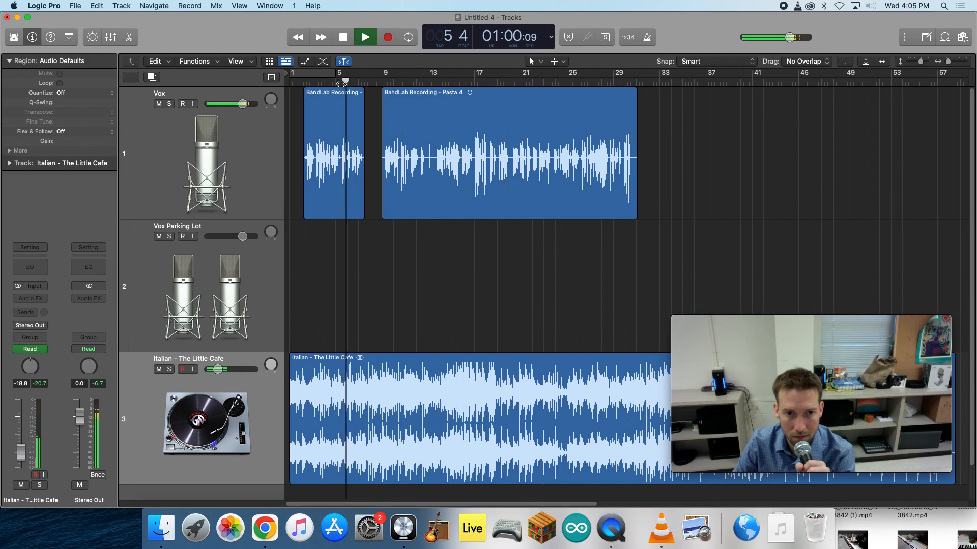
key("space")
left_click(340, 83)
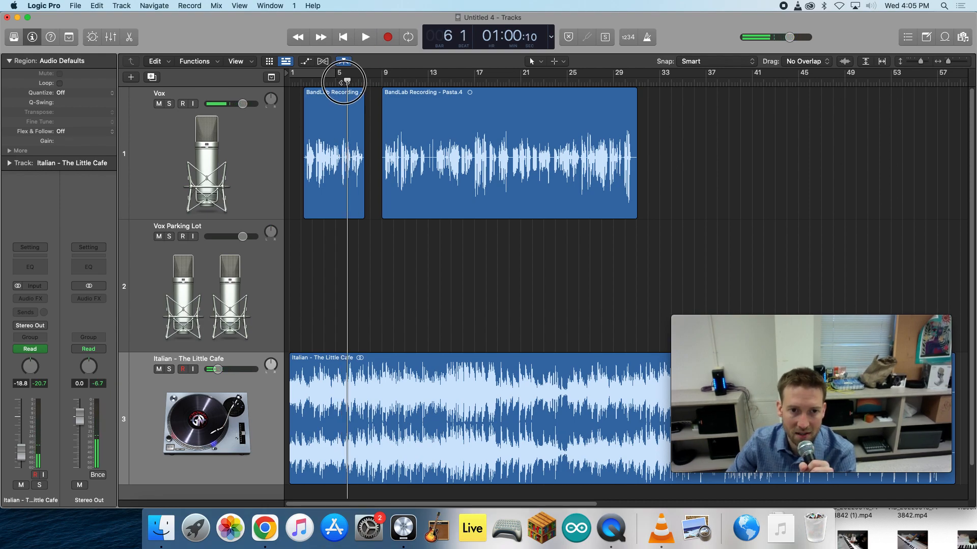
left_click(356, 137)
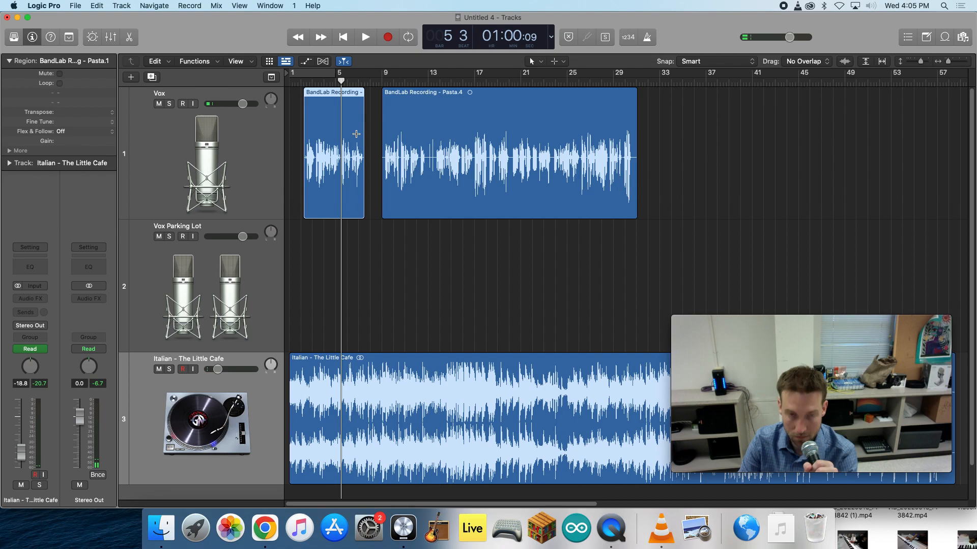
key("Delete")
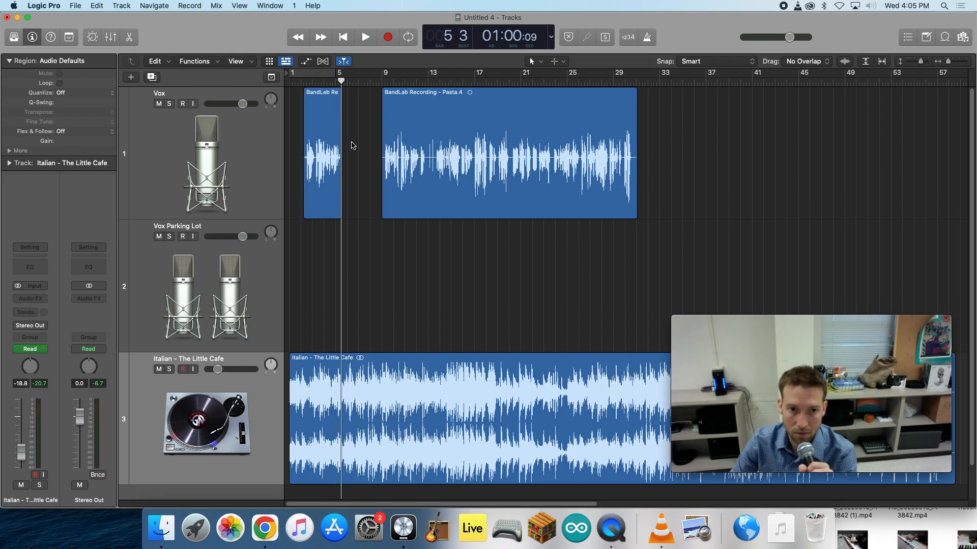
- Close the gap by moving the second Vox region back to bar 5 beat 3 against the first, and play across the join
left_click_drag(411, 138, 357, 168)
left_click(324, 81)
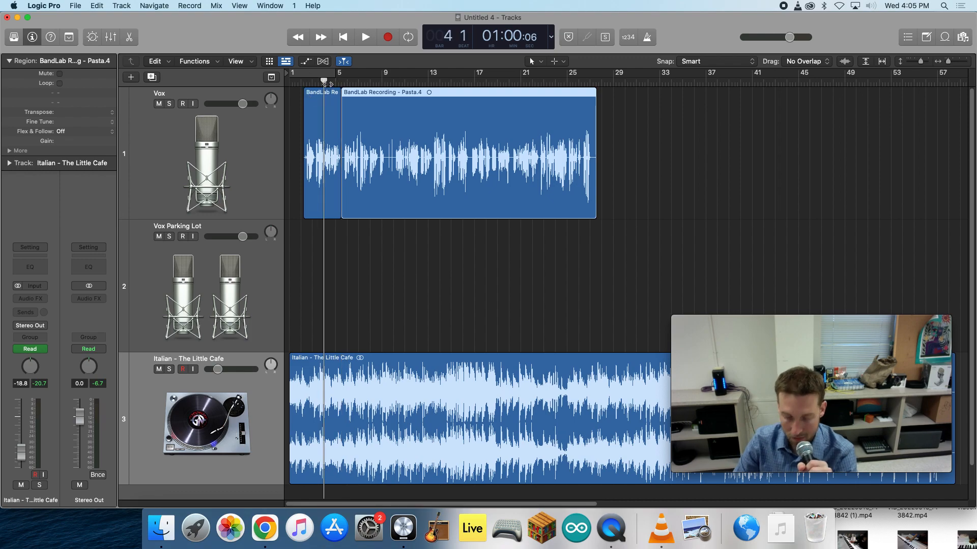
key("space")
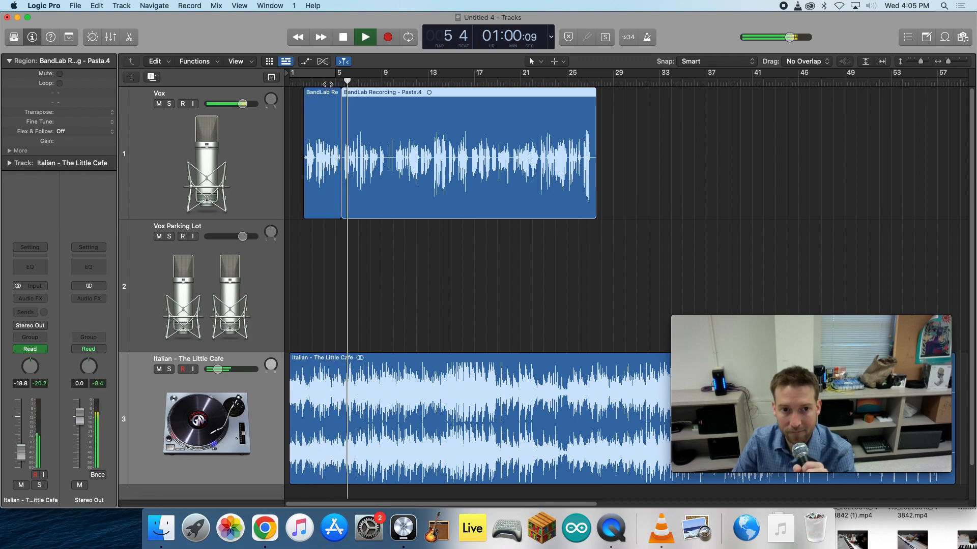
key("space")
left_click_drag(355, 146, 354, 175)
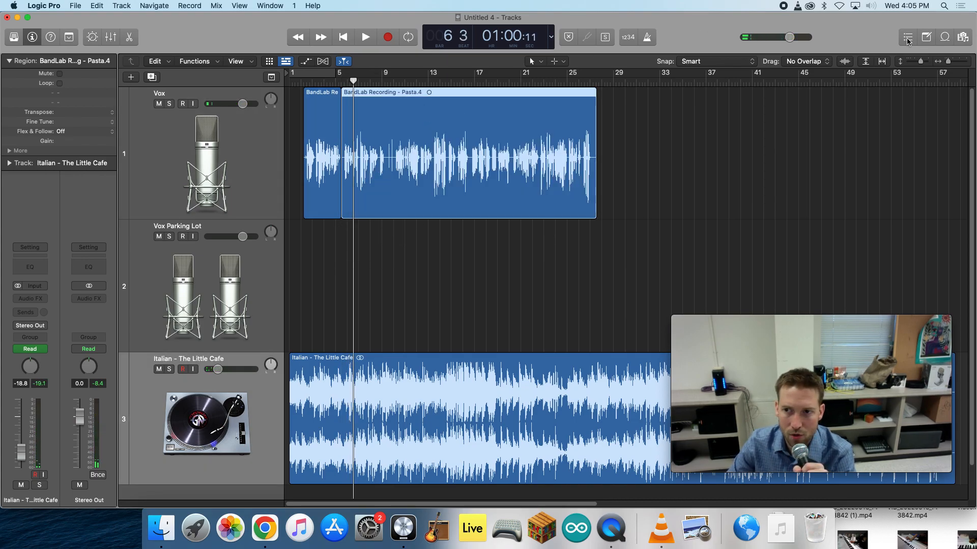
- Examine the join between the two Vox regions up close and play across it from just before bar 5 beat 3
left_click_drag(948, 62, 950, 62)
left_click_drag(327, 206, 333, 204)
left_click_drag(420, 196, 404, 195)
left_click(312, 79)
key("space")
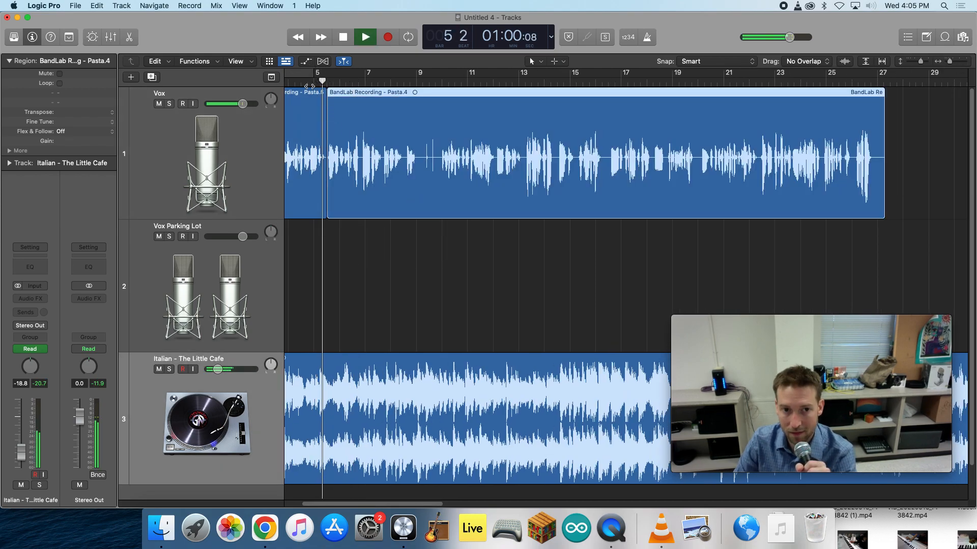
key("space")
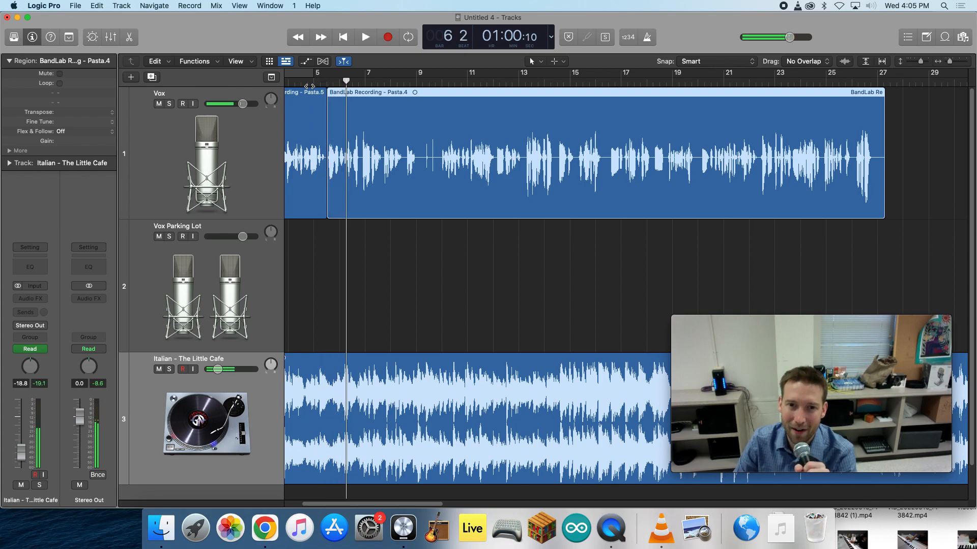
- Listen to the voice around bar 9 and split the Vox region at bar 8 beat 3 and at bar 10
left_click(415, 81)
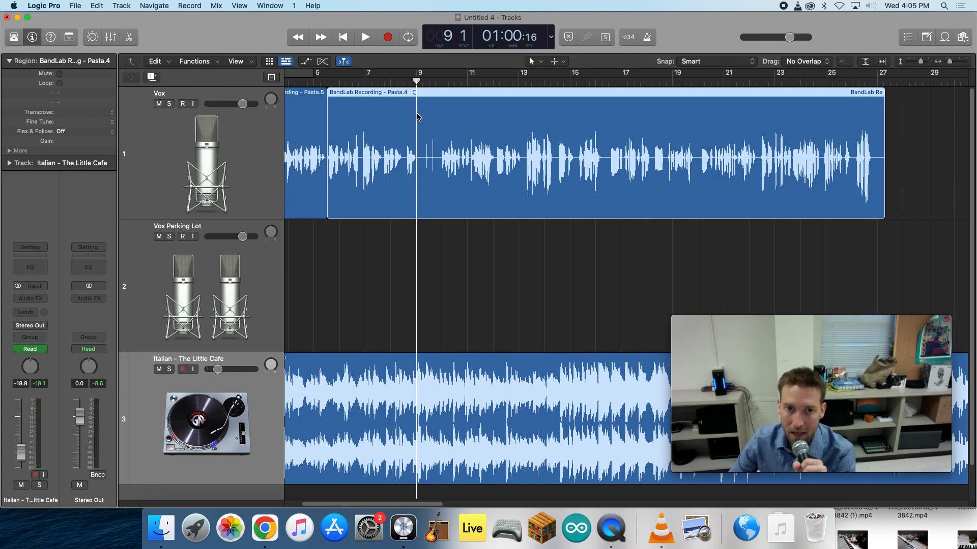
left_click_drag(953, 64, 952, 63)
left_click(384, 82)
key("space")
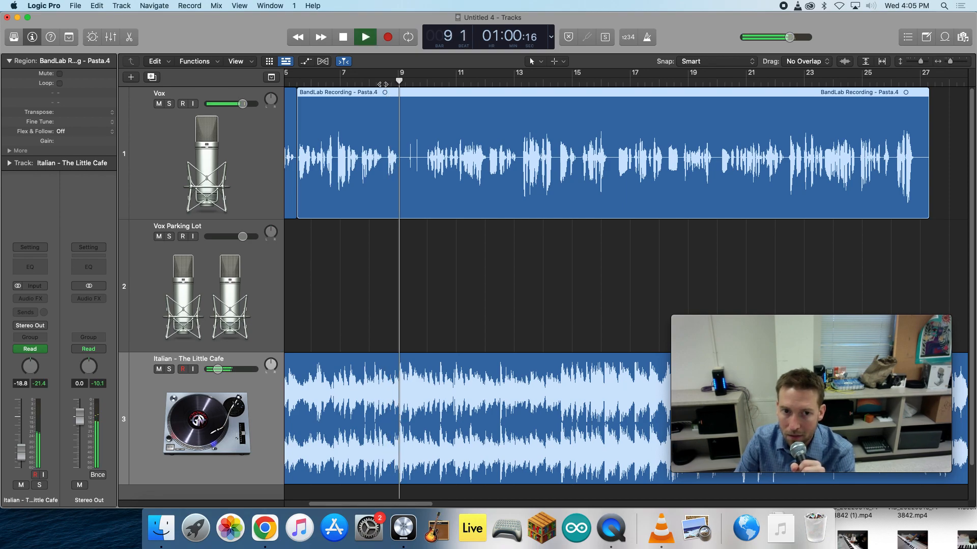
left_click(382, 84)
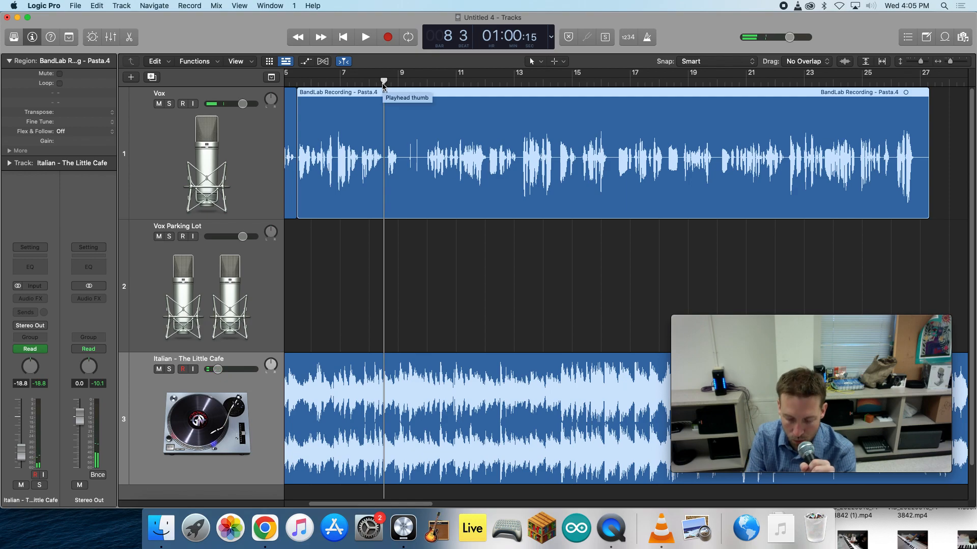
key("super+t")
left_click(427, 83)
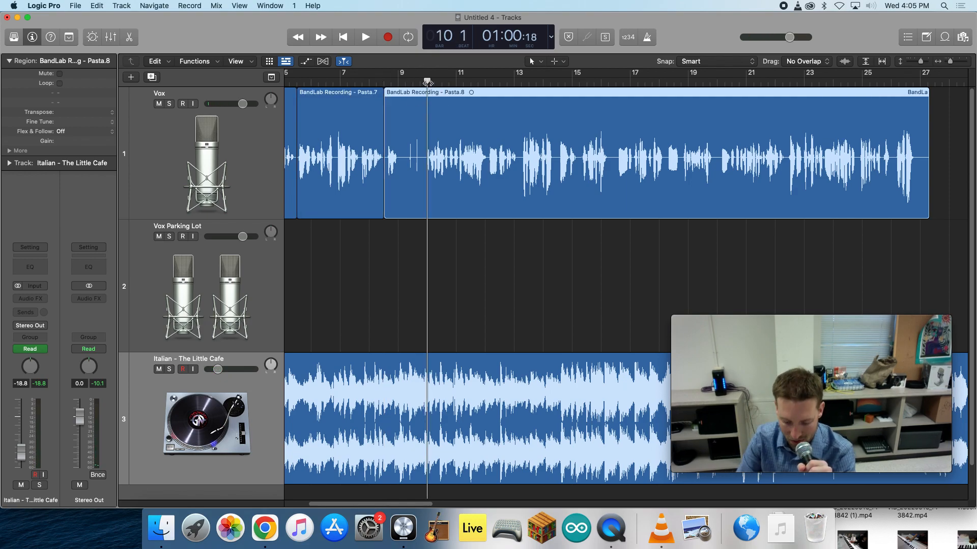
key("super+t")
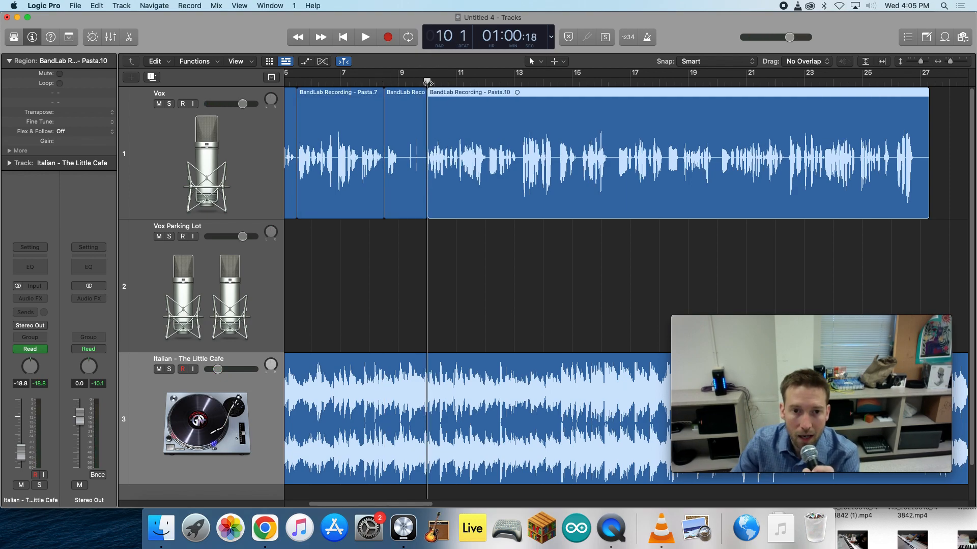
- Move the short section between the two splits onto the Vox Parking Lot track and mute that track
left_click_drag(398, 179, 399, 311)
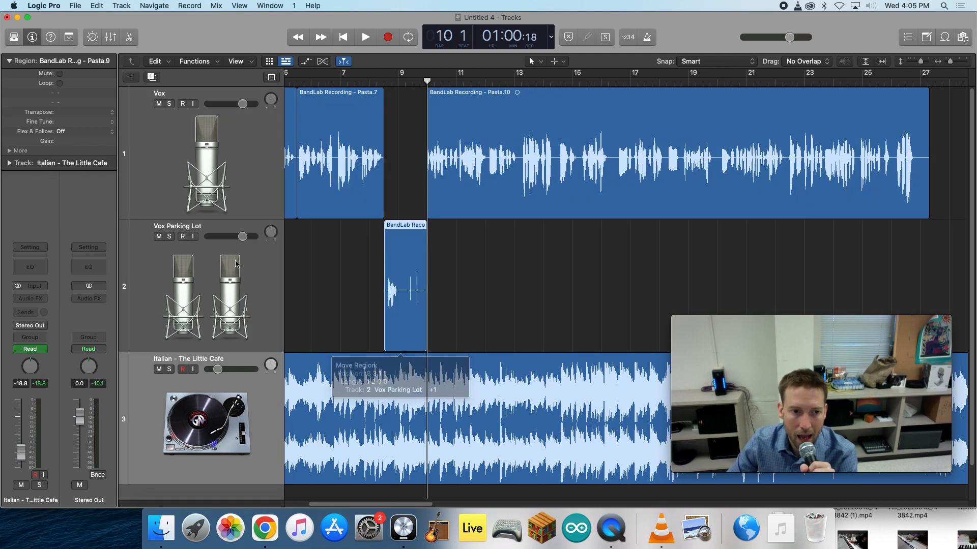
left_click(157, 236)
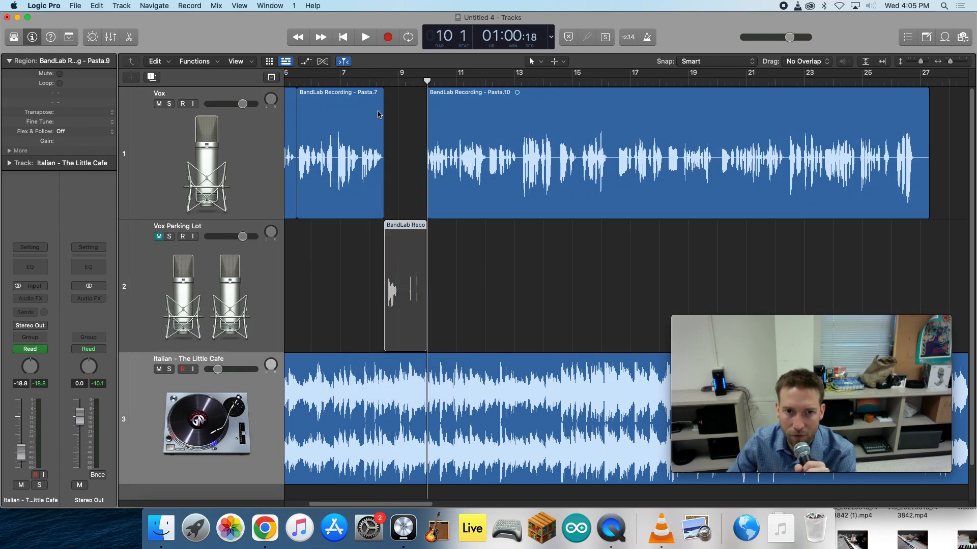
- Close the gap by moving the last Vox region back to bar 8 beat 3, and play across the join
left_click_drag(494, 146, 497, 164)
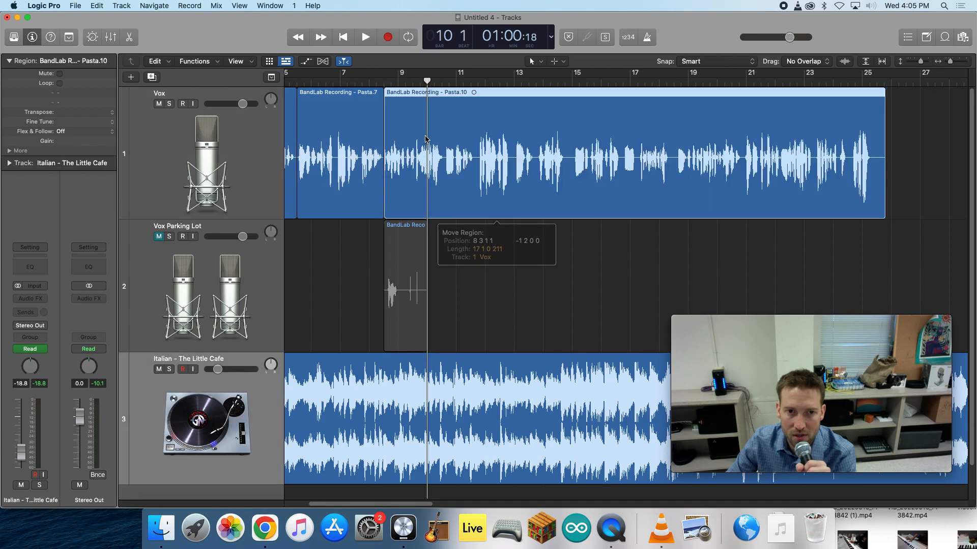
left_click(367, 82)
key("space")
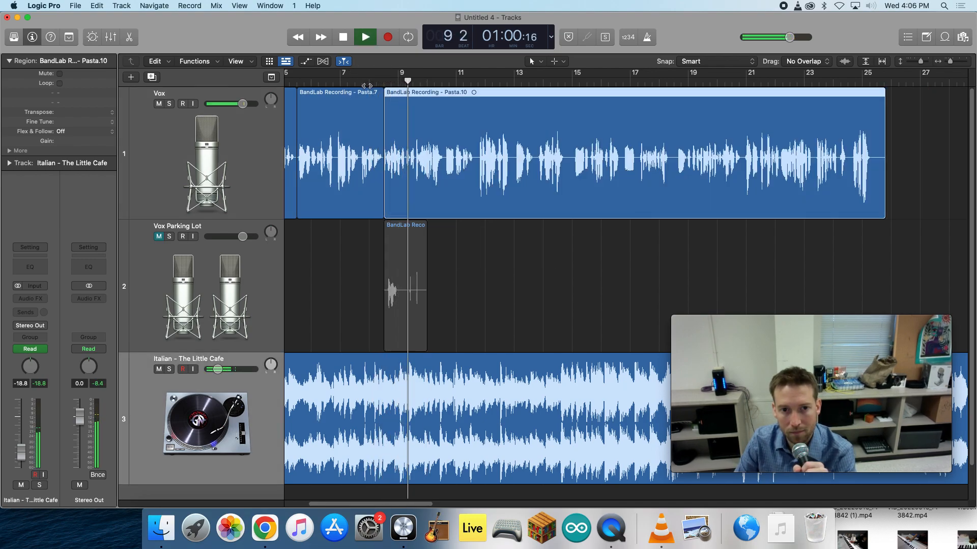
key("space")
- Show the automation, add a volume point on the Italian music track near bar 25, and listen to the end of the voice
left_click_drag(792, 82, 890, 80)
left_click_drag(797, 345, 695, 187)
left_click_drag(636, 215, 105, 159)
left_click(305, 62)
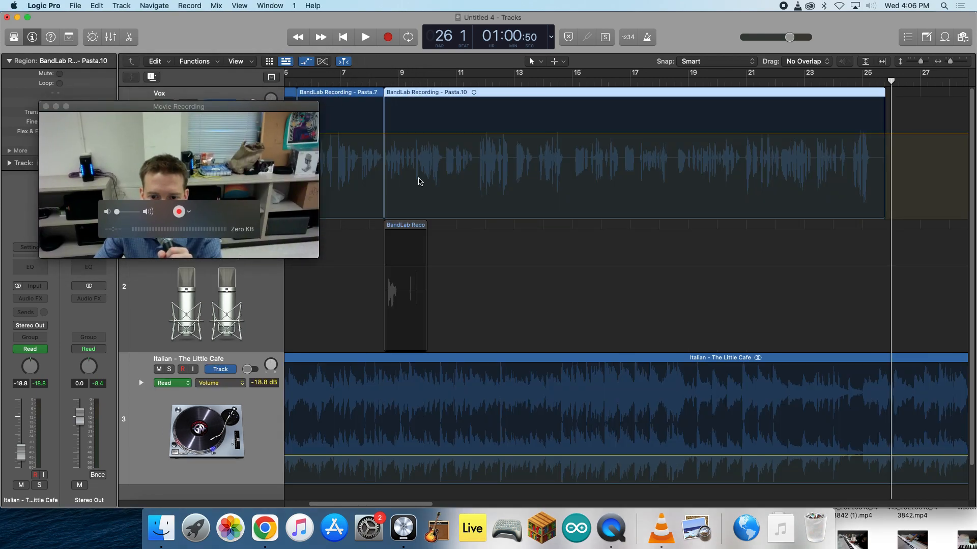
left_click(863, 456)
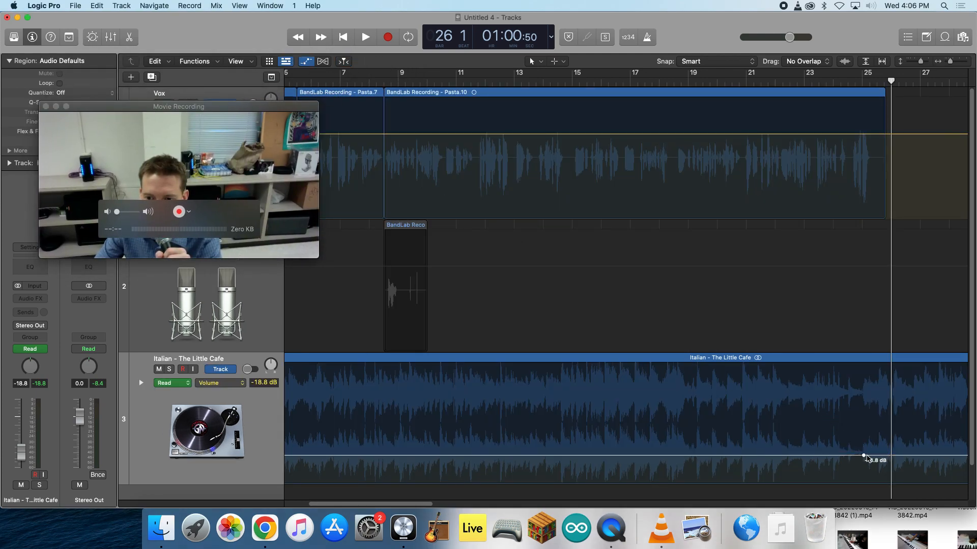
left_click(846, 82)
key("space")
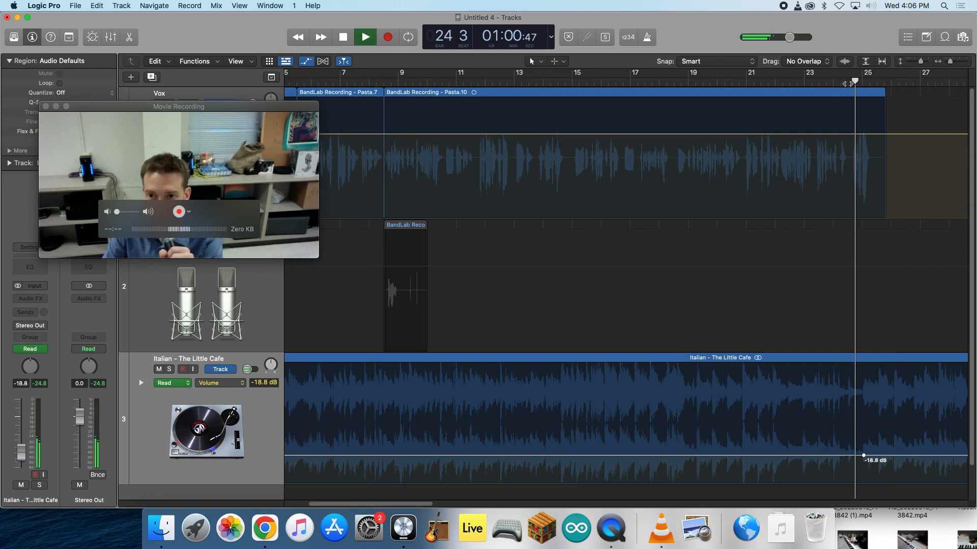
key("space")
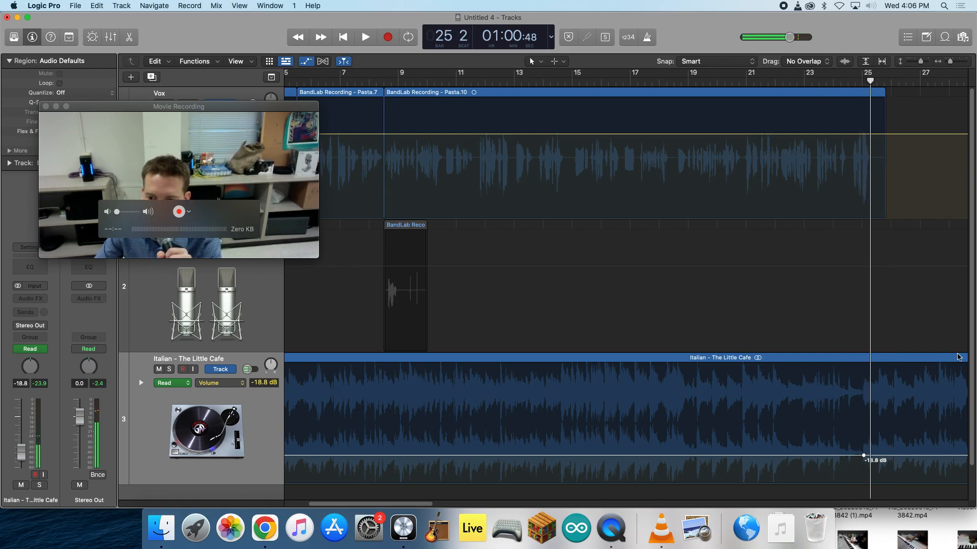
- Raise the Italian music's volume in a curve from -18.8 dB at bar 25 to 0.0 dB just before bar 27, and play through it
scroll(374, 501, "right", 10)
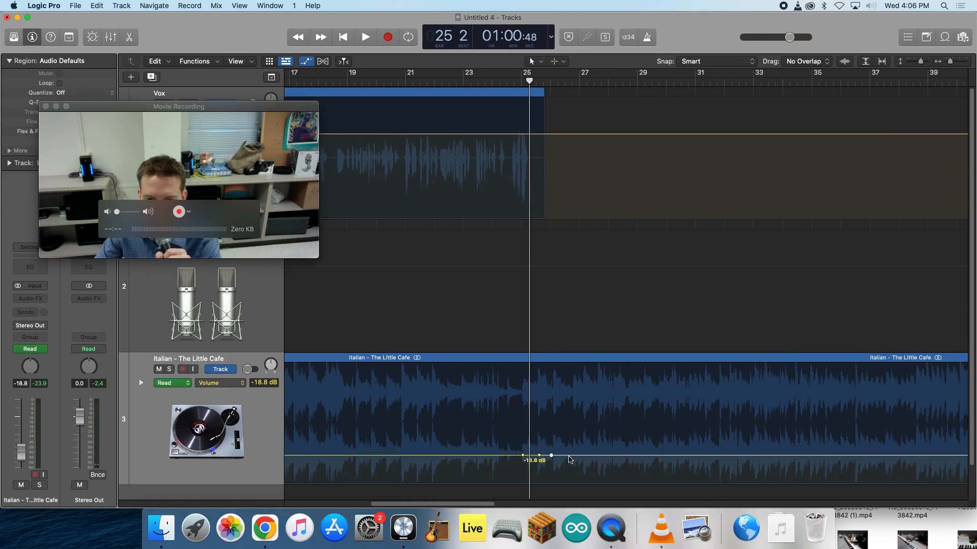
left_click_drag(539, 456, 569, 416)
left_click(477, 81)
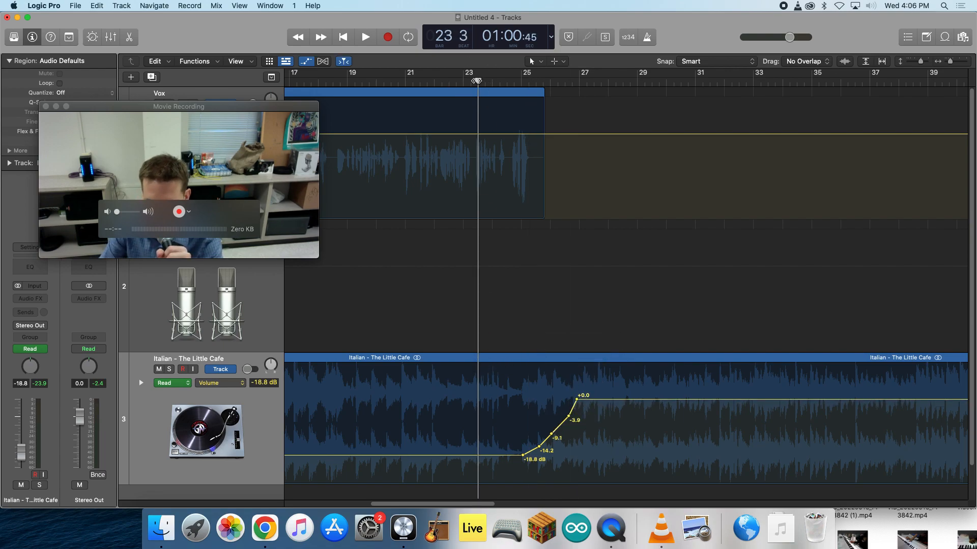
key("space")
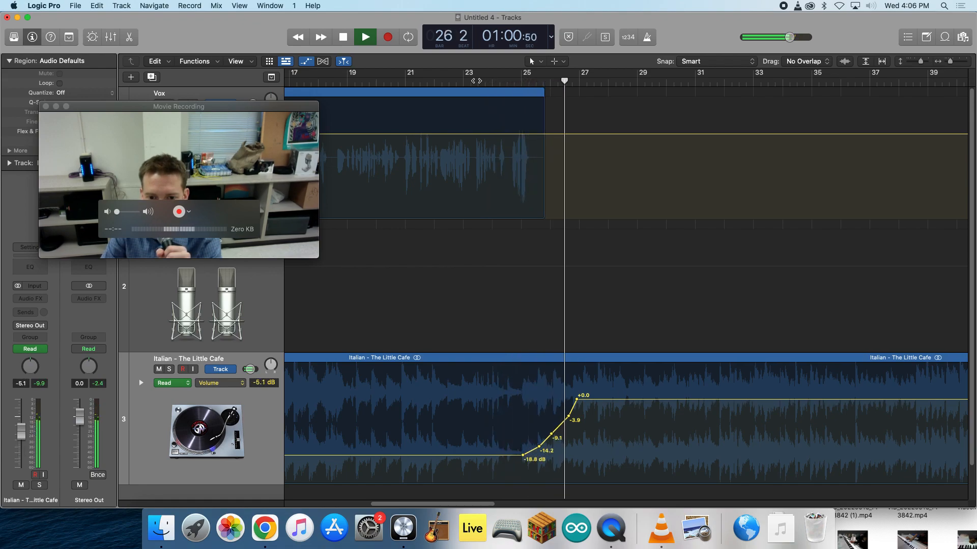
key("space")
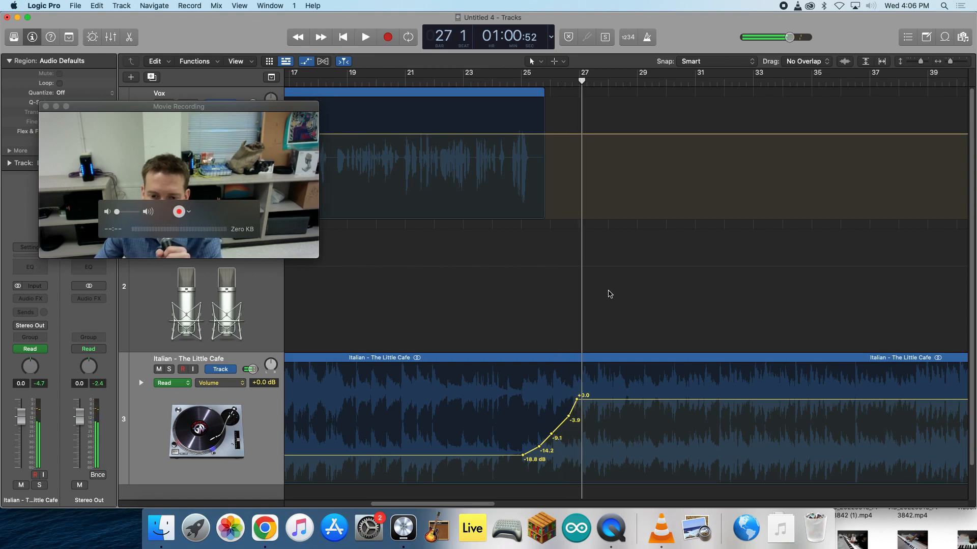
- Shift the whole volume rise about one bar earlier so it starts just before bar 24, and play the transition
left_click_drag(598, 385, 504, 456)
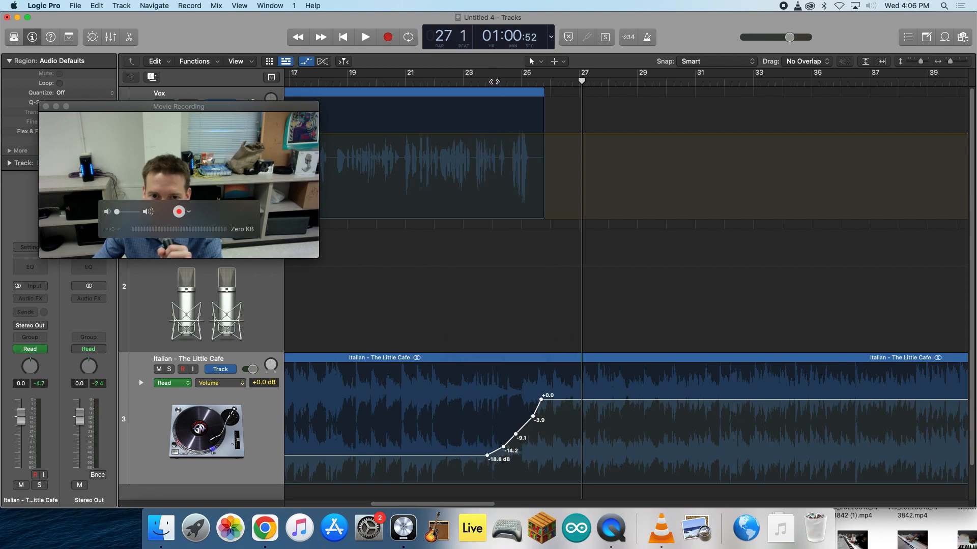
left_click(492, 82)
key("space")
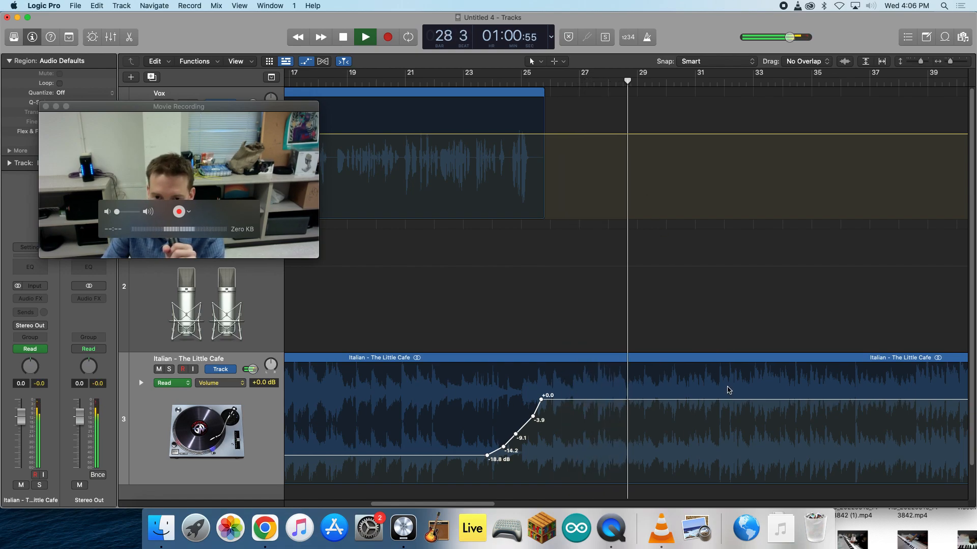
key("space")
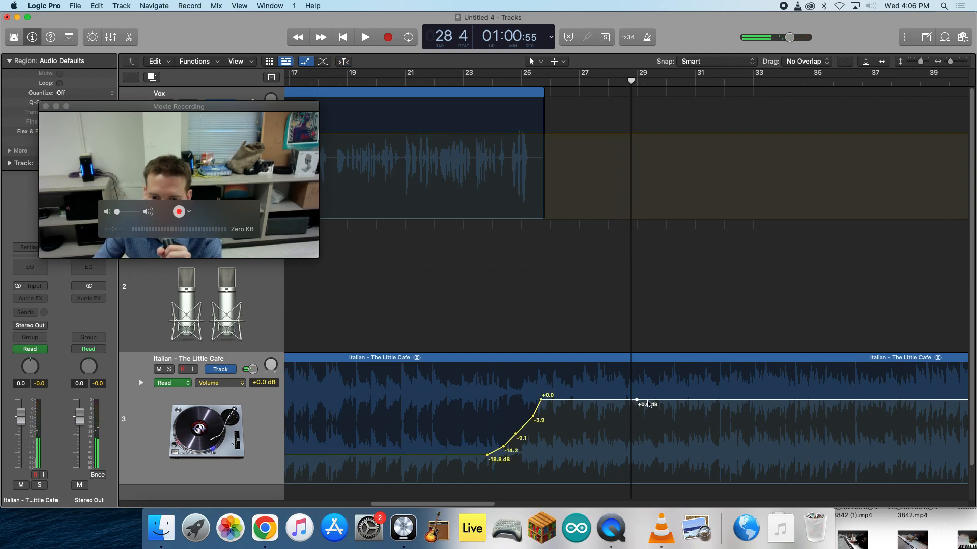
- Fade the Italian music out in a curve from 0.0 dB near bar 29 to silence just before bar 31, playing it to check
left_click_drag(695, 400, 717, 480)
left_click_drag(686, 401, 685, 452)
left_click_drag(720, 483, 719, 484)
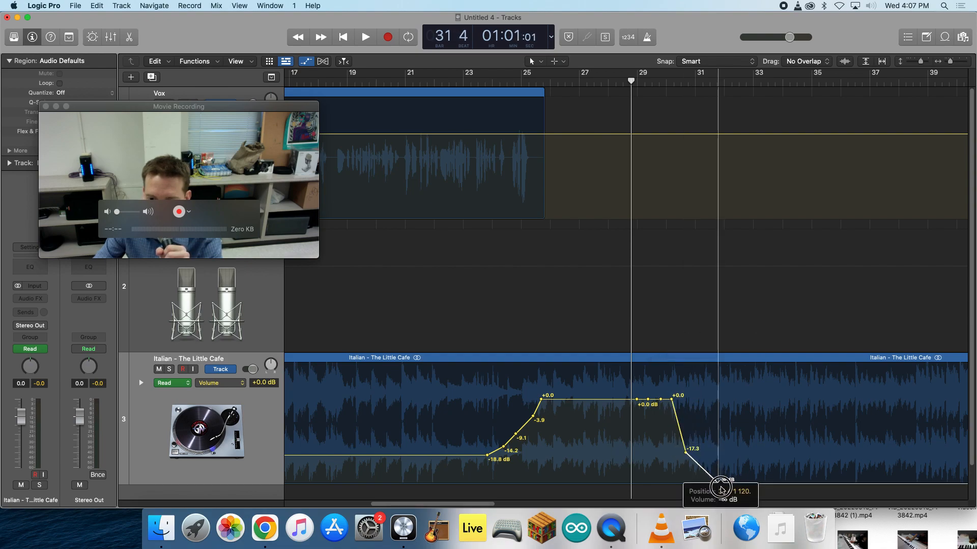
left_click_drag(671, 401, 648, 405)
key("space")
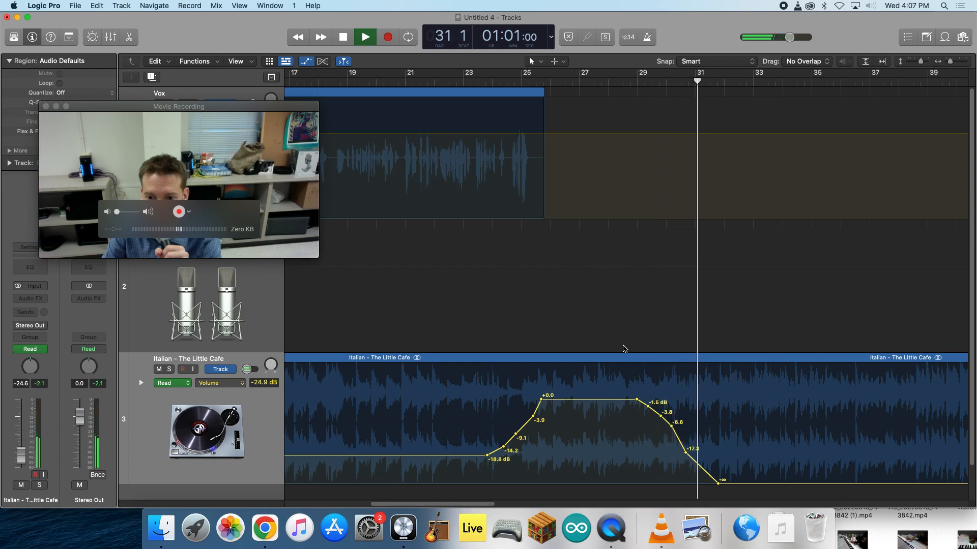
key("space")
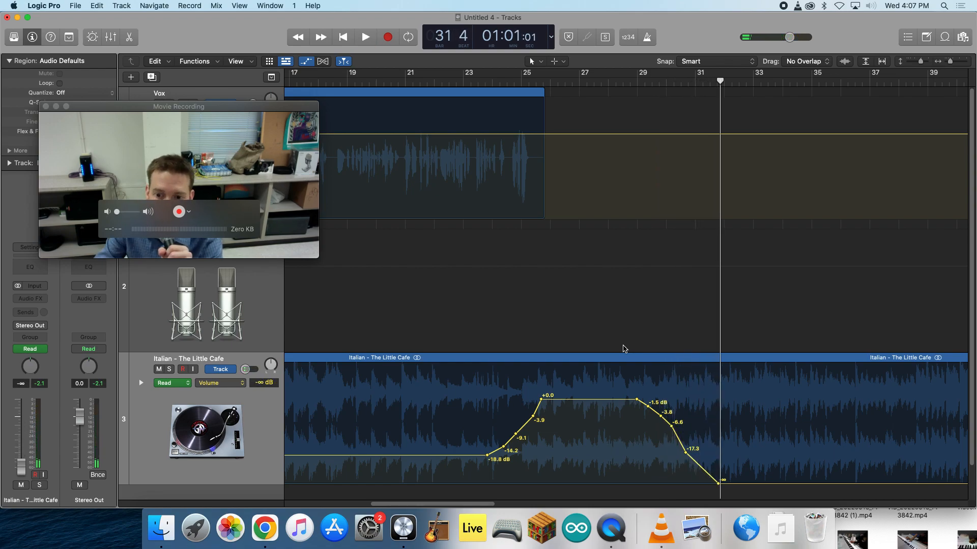
left_click_drag(719, 484, 694, 483)
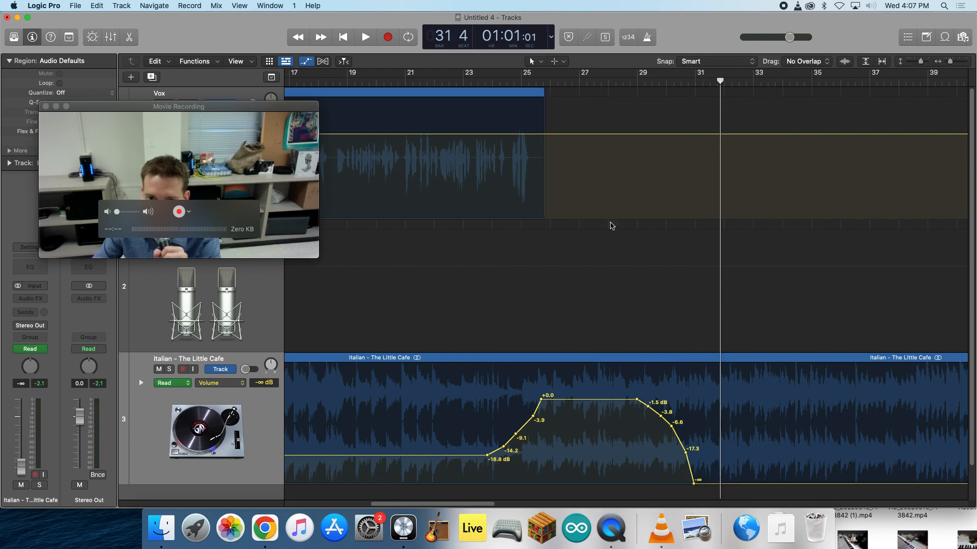
- Hide the automation, split the Italian music region at bar 32 beat 3, and delete the part after the split
left_click_drag(598, 85, 693, 85)
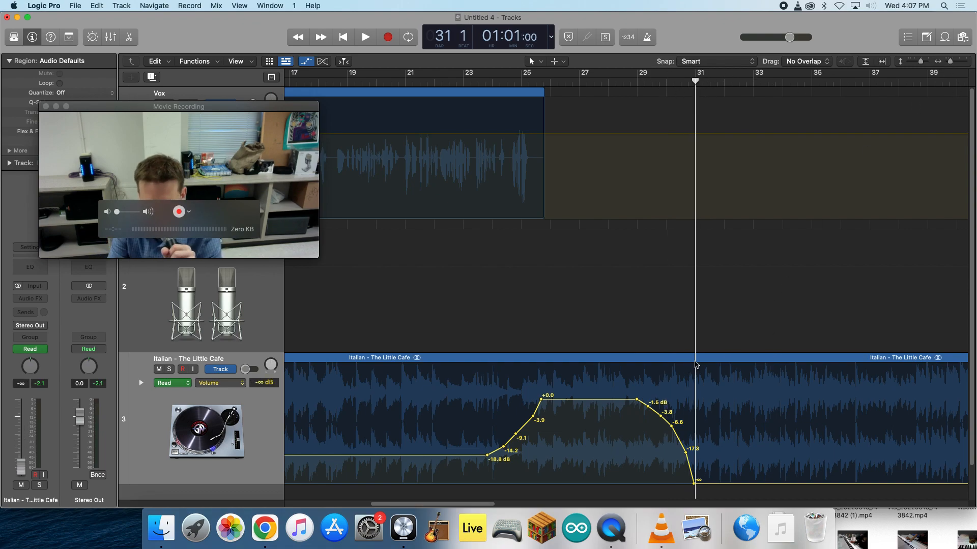
key("a")
left_click(306, 61)
left_click(306, 62)
left_click(712, 386)
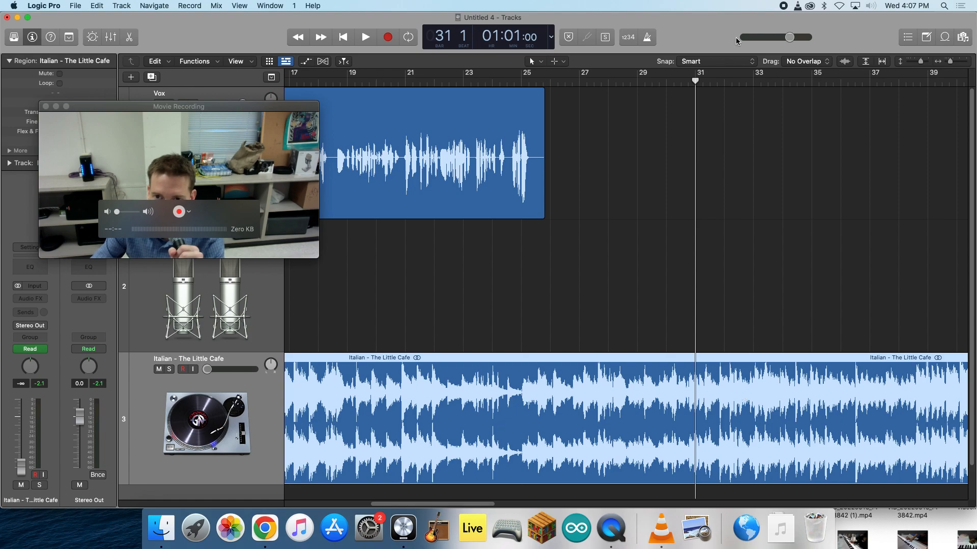
left_click(736, 80)
key("super+t")
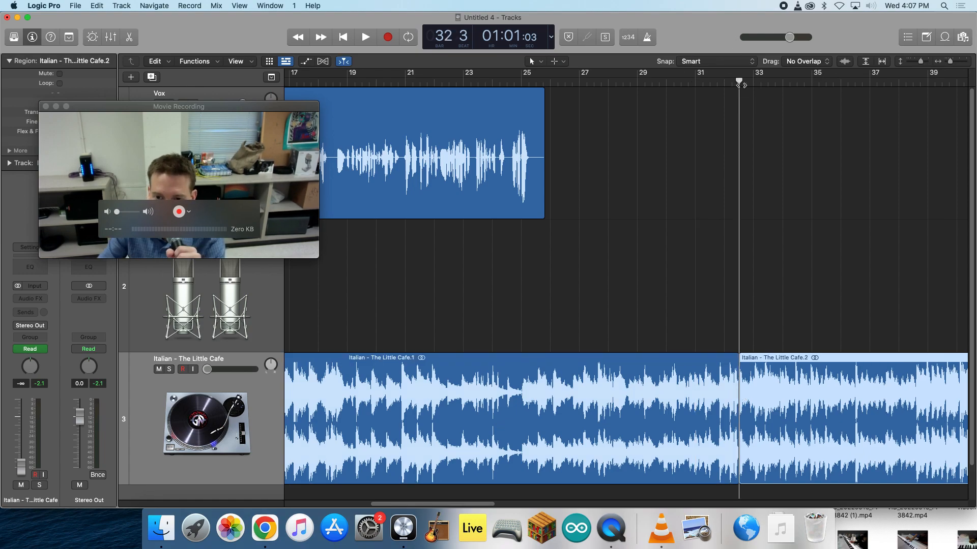
key("Delete")
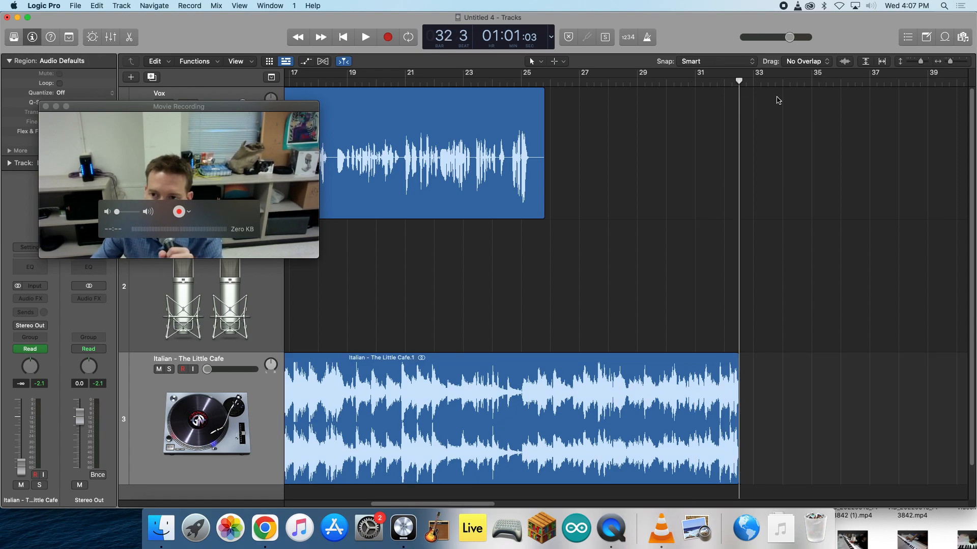
- Fit the whole arrangement in view and add a mono Compressor with its factory default settings to the Vox track
left_click_drag(950, 62, 458, 133)
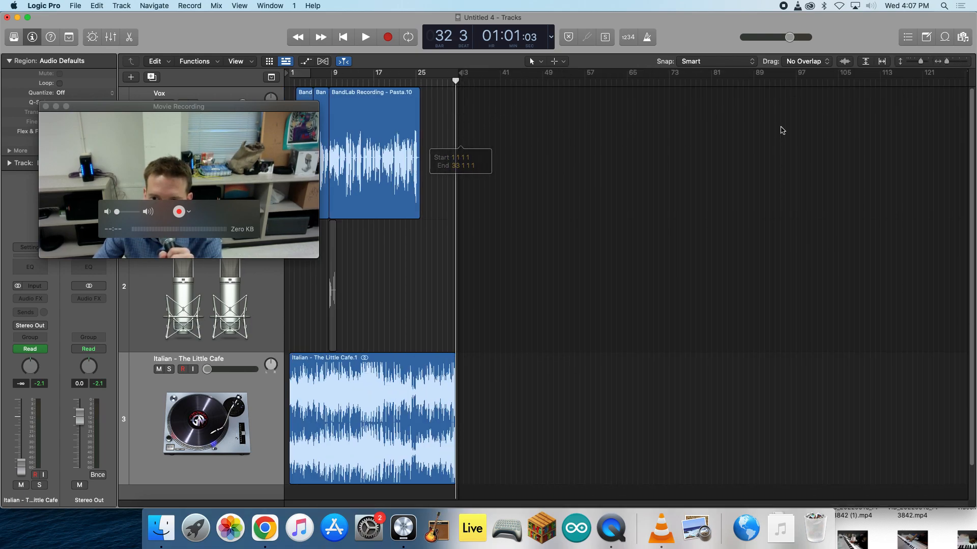
left_click_drag(947, 62, 922, 63)
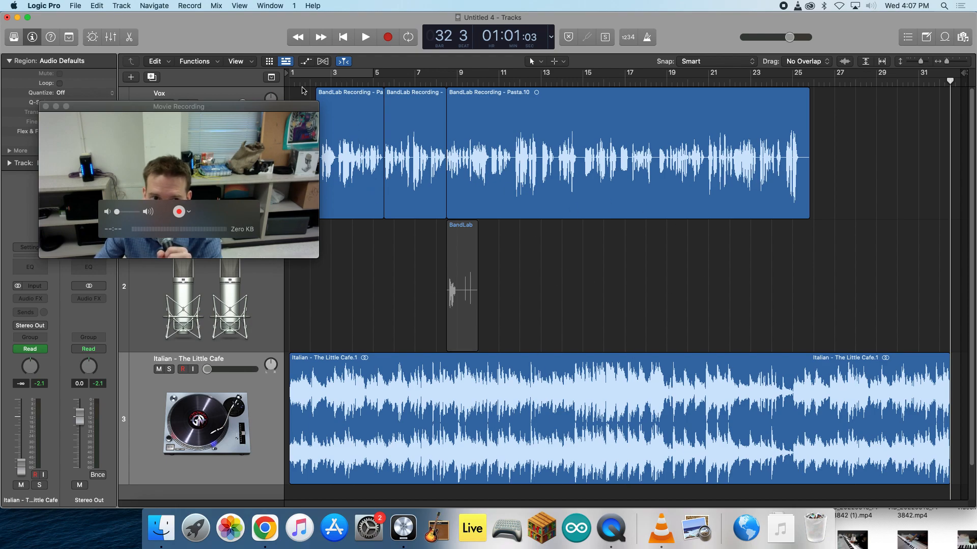
left_click_drag(235, 110, 822, 239)
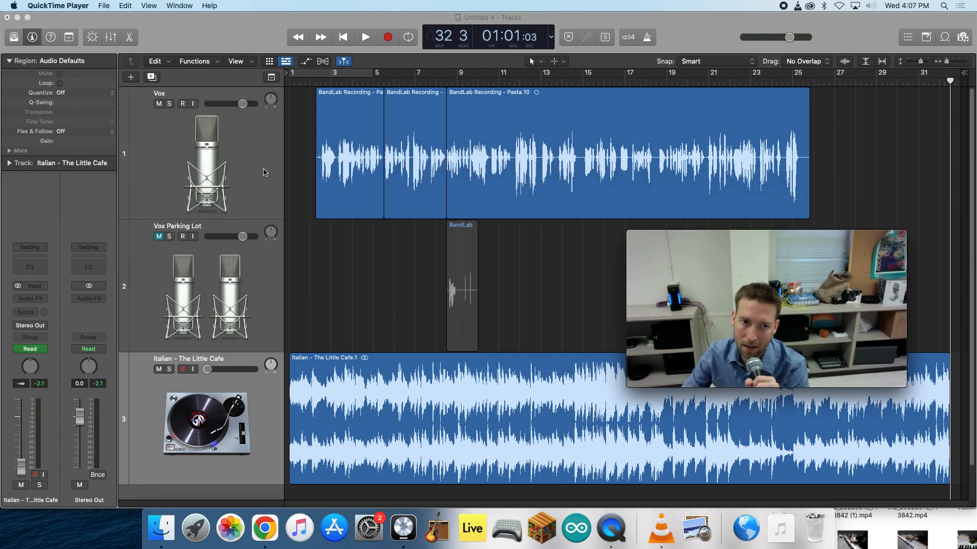
left_click(263, 167)
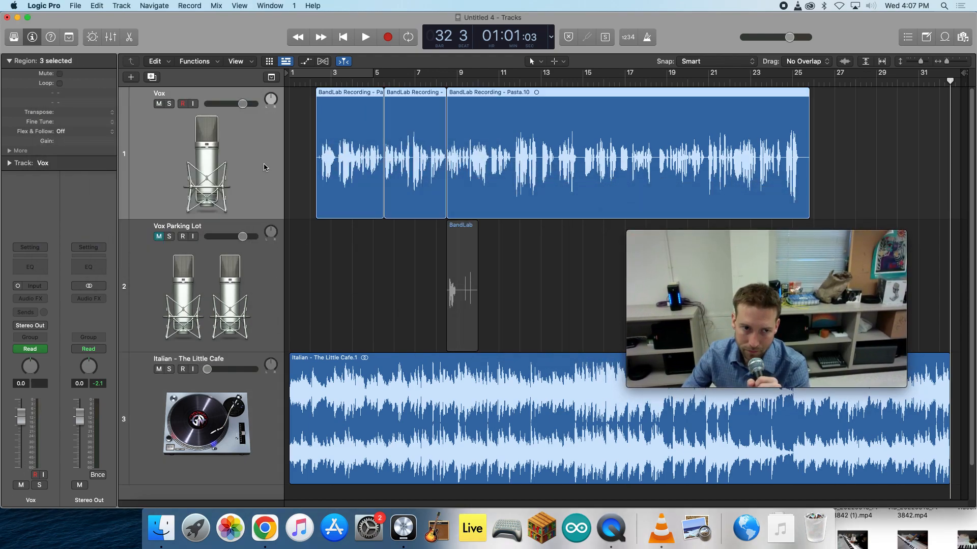
left_click(36, 302)
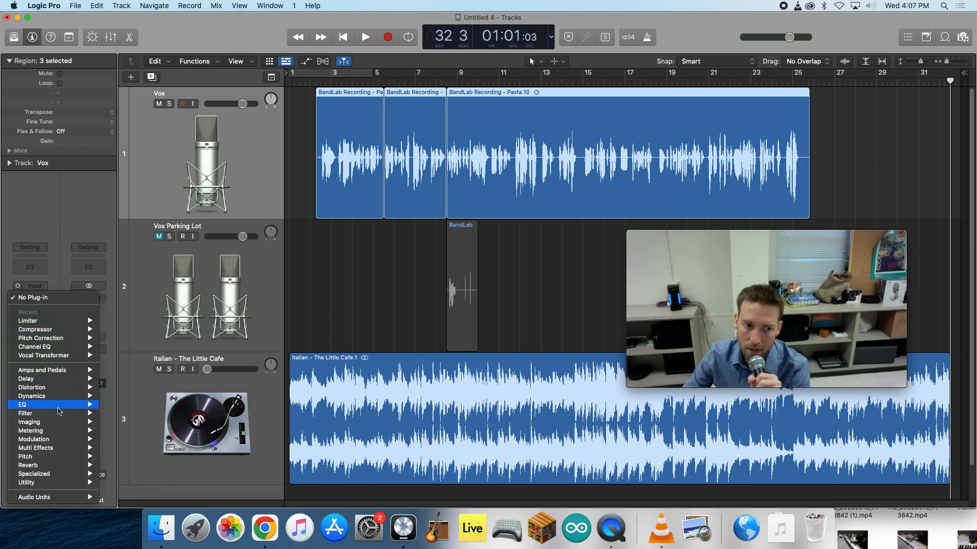
mouse_move(54, 457)
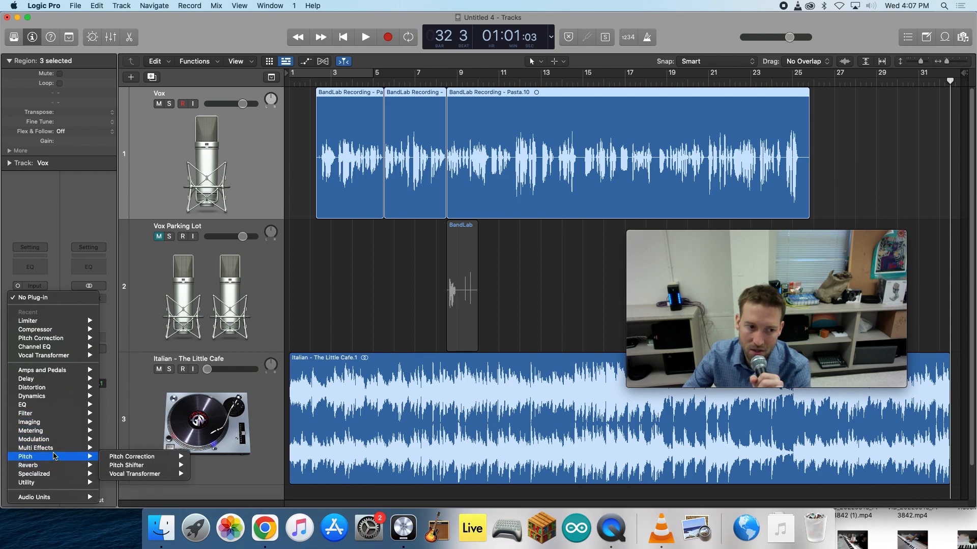
mouse_move(49, 401)
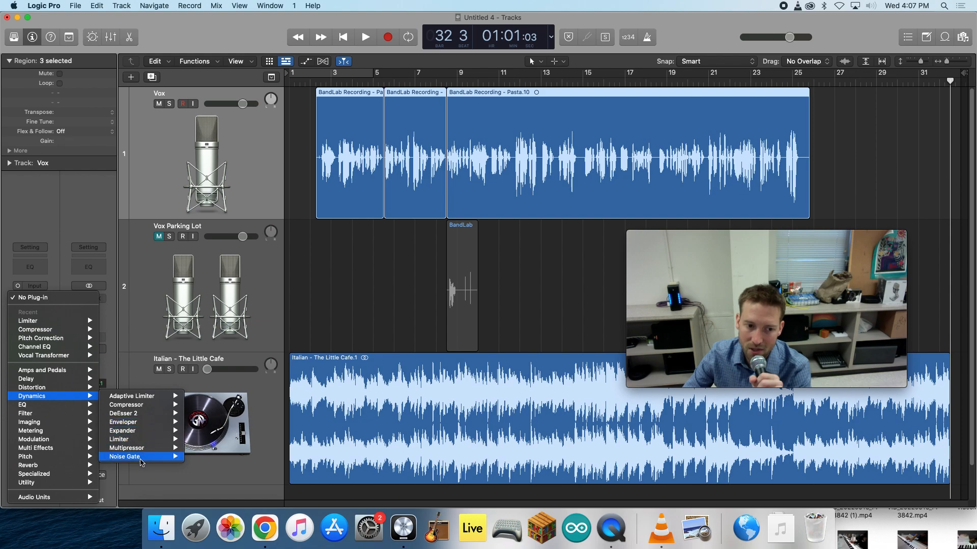
mouse_move(147, 407)
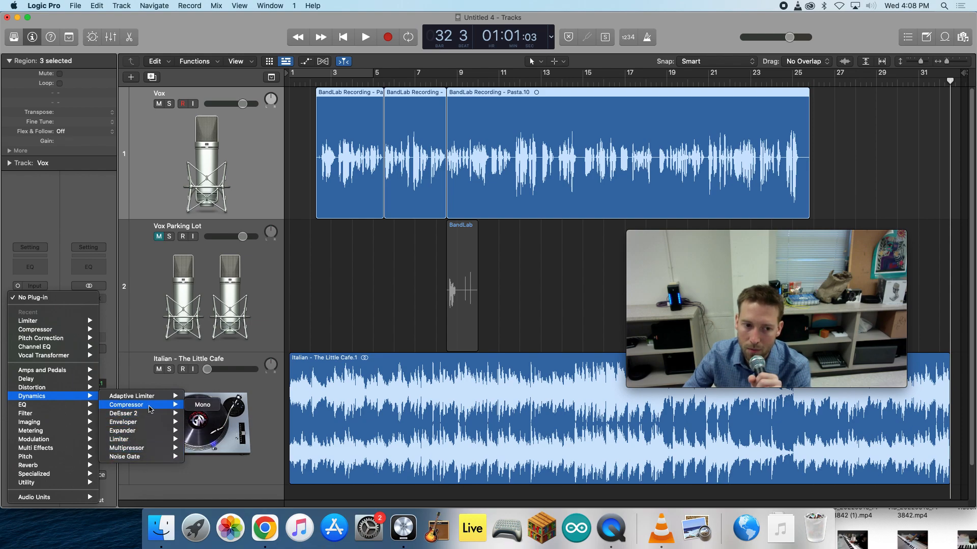
left_click(202, 406)
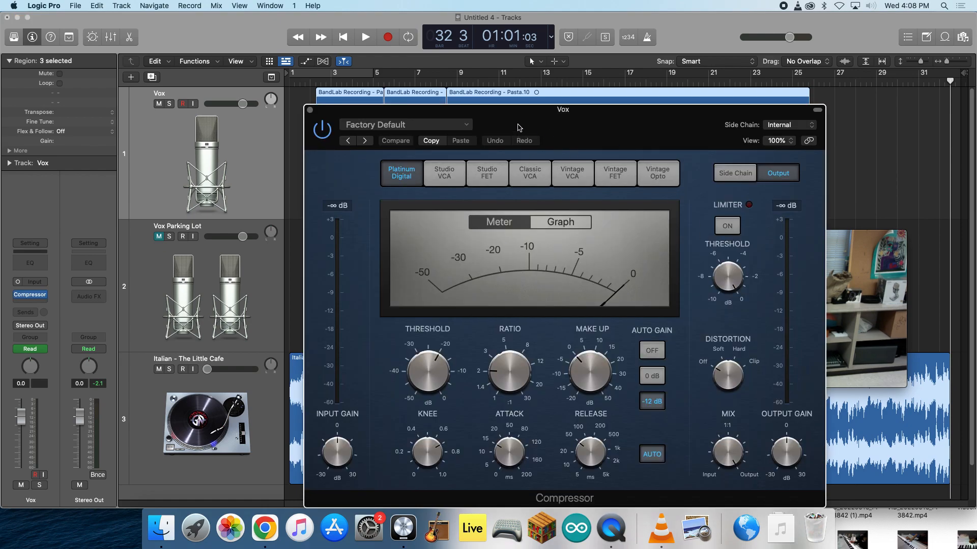
left_click(310, 110)
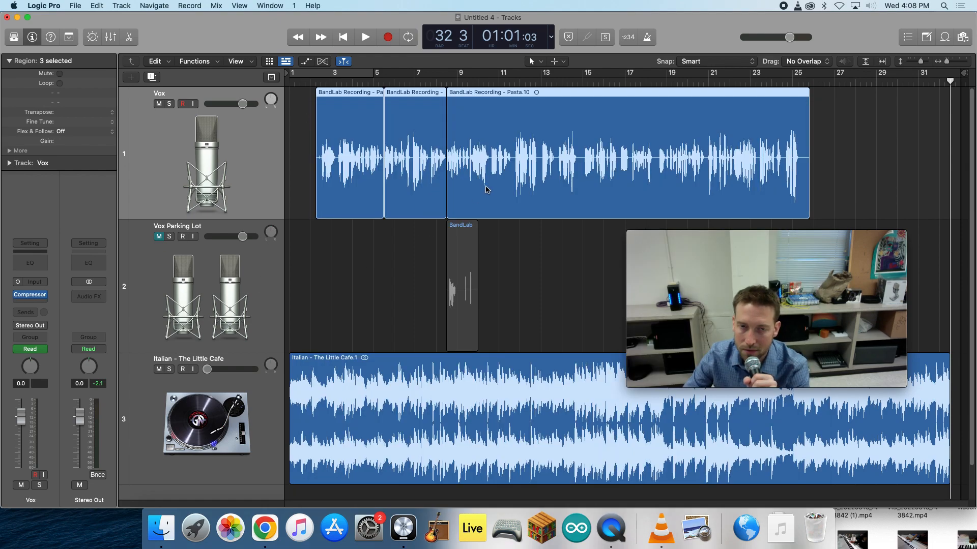
- Add a mono Limiter after the Compressor on the Vox track, keeping its factory default settings
left_click(32, 303)
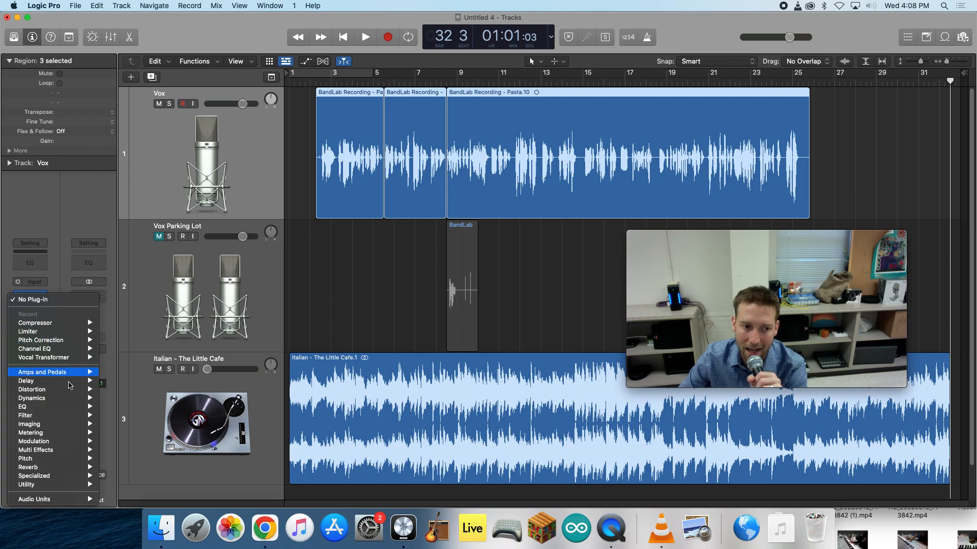
mouse_move(70, 385)
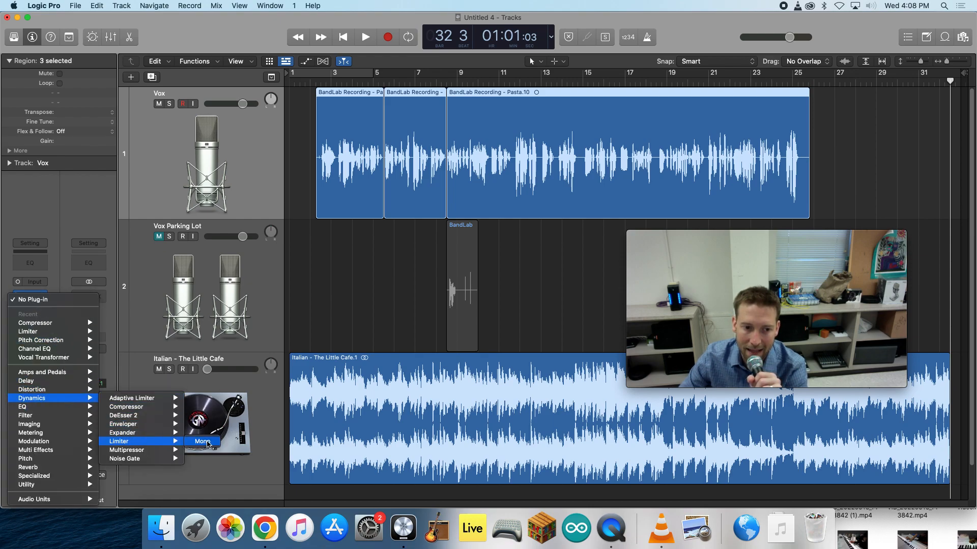
left_click(203, 442)
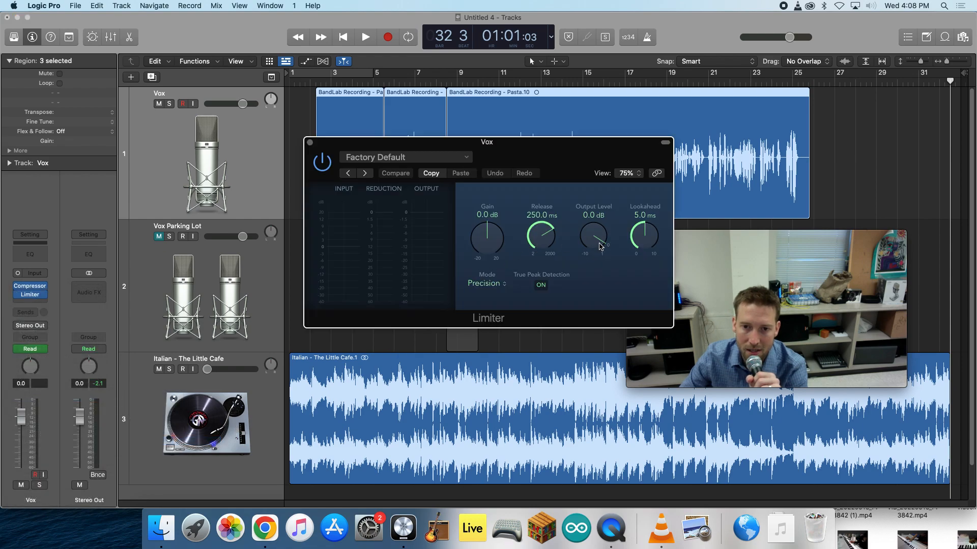
left_click(310, 143)
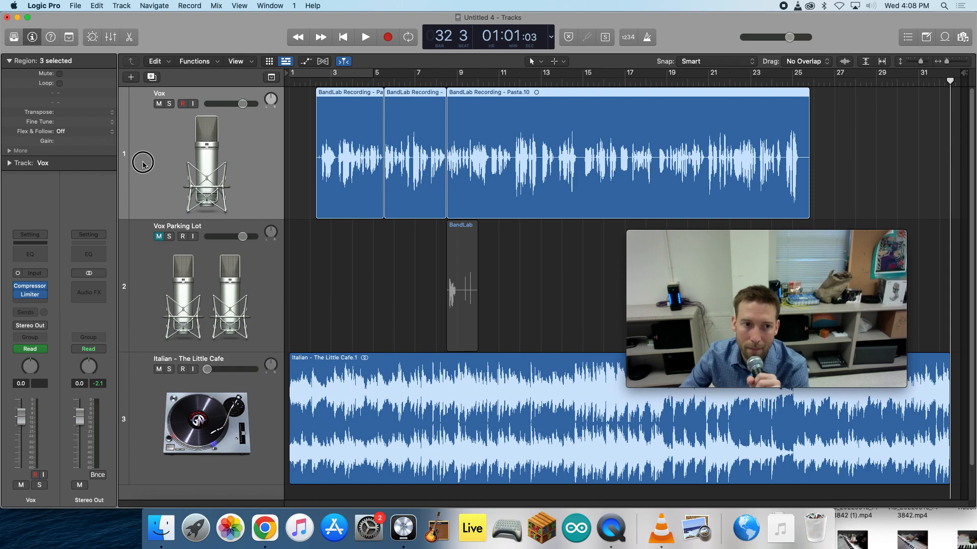
- Play from about bar 4 while raising the Vox Compressor's make-up and output gain by ear, and stop after bar 10
double_click(359, 82)
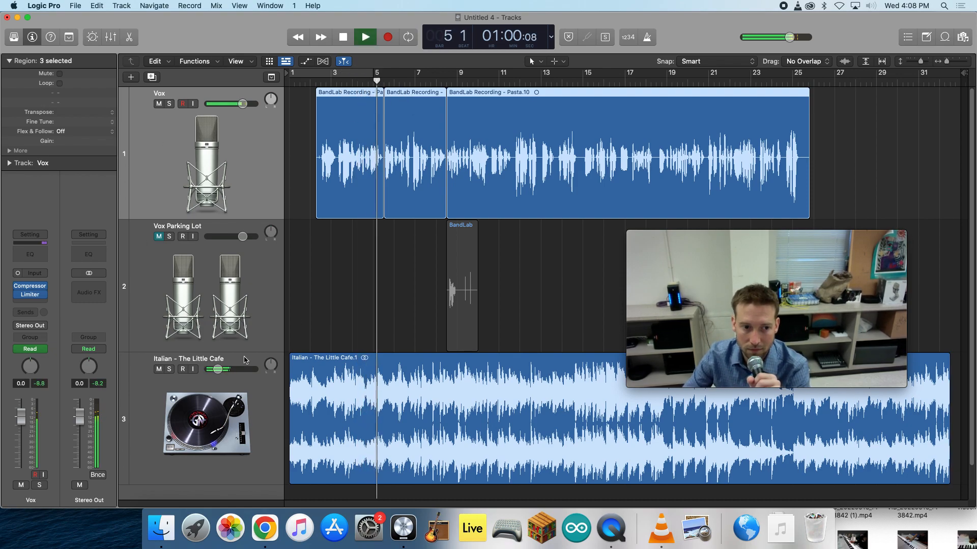
left_click(28, 288)
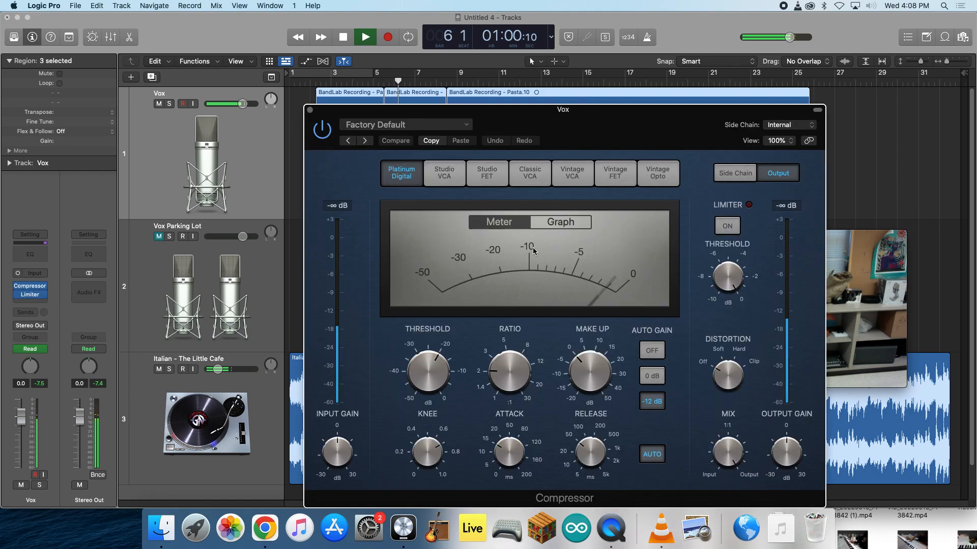
left_click_drag(558, 373, 558, 358)
left_click_drag(792, 451, 795, 444)
left_click(309, 110)
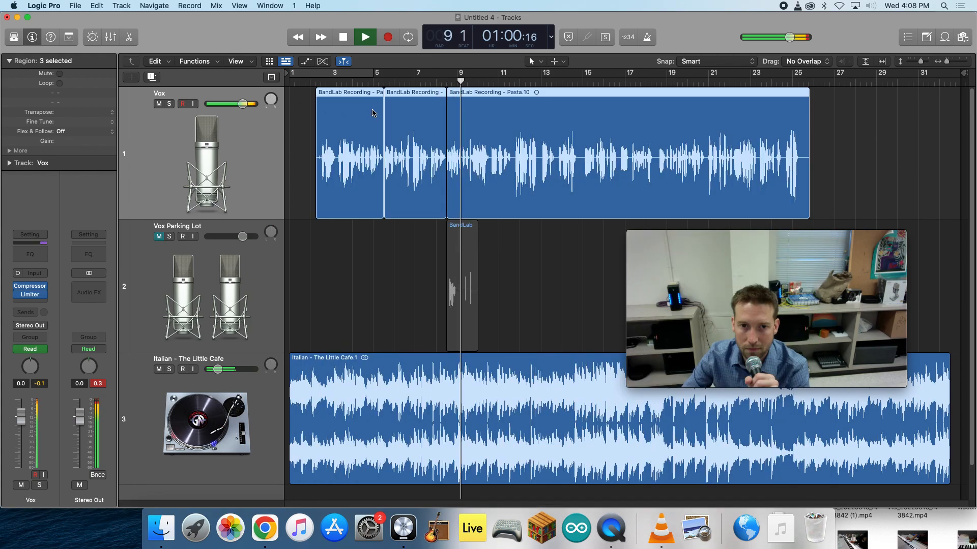
left_click(343, 43)
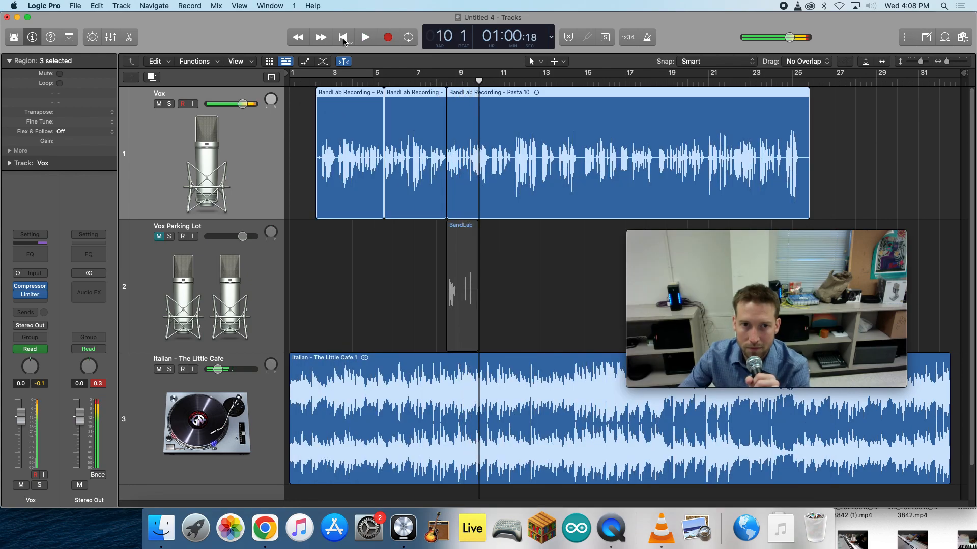
key("space")
key("space")
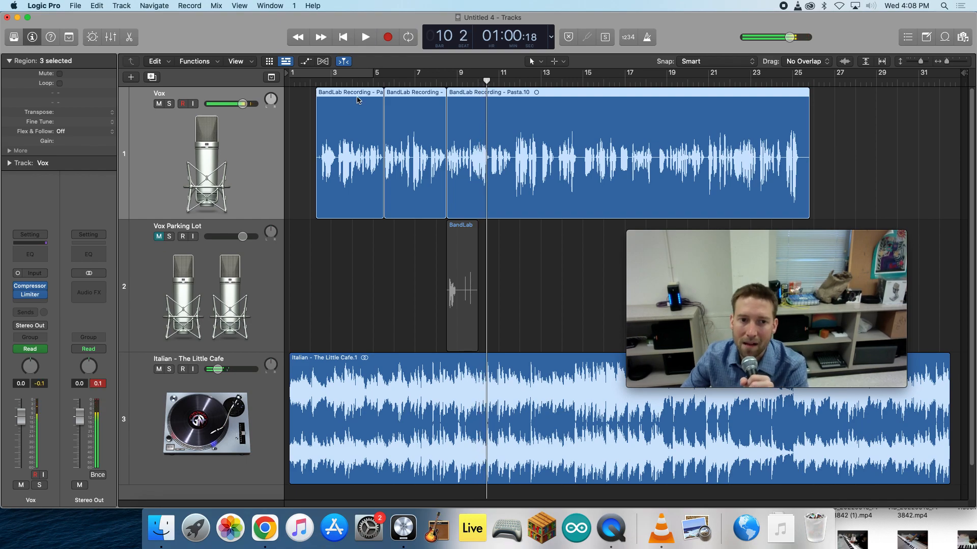
left_click(241, 103)
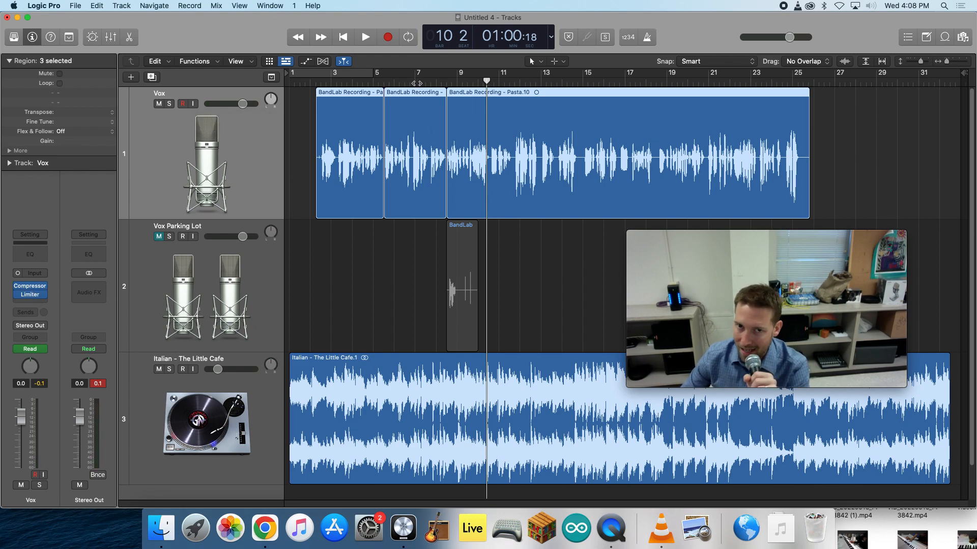
- Save the project as "DJ Mizzle - 1.05 - Pasta" in the Projects Quarter 1 2022 folder on the Desktop
left_click(74, 6)
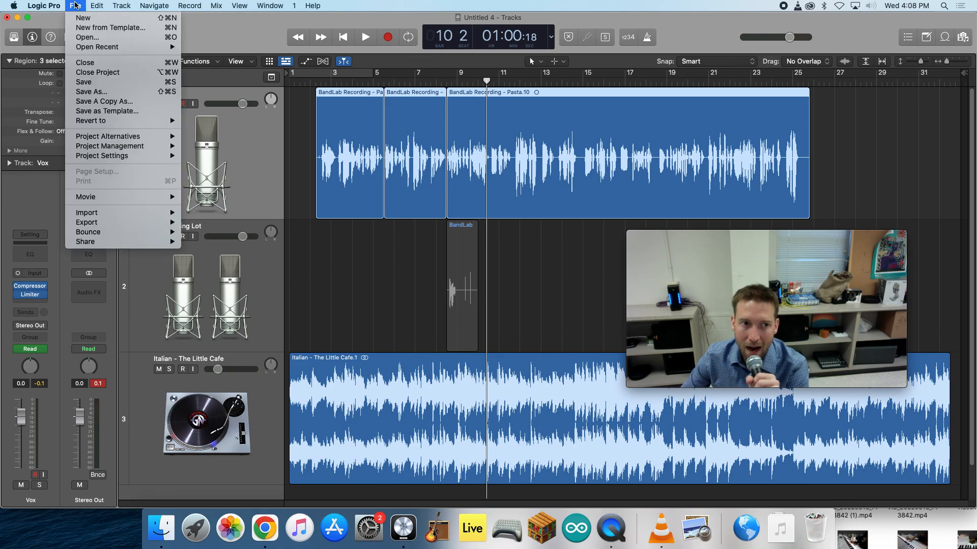
left_click(95, 91)
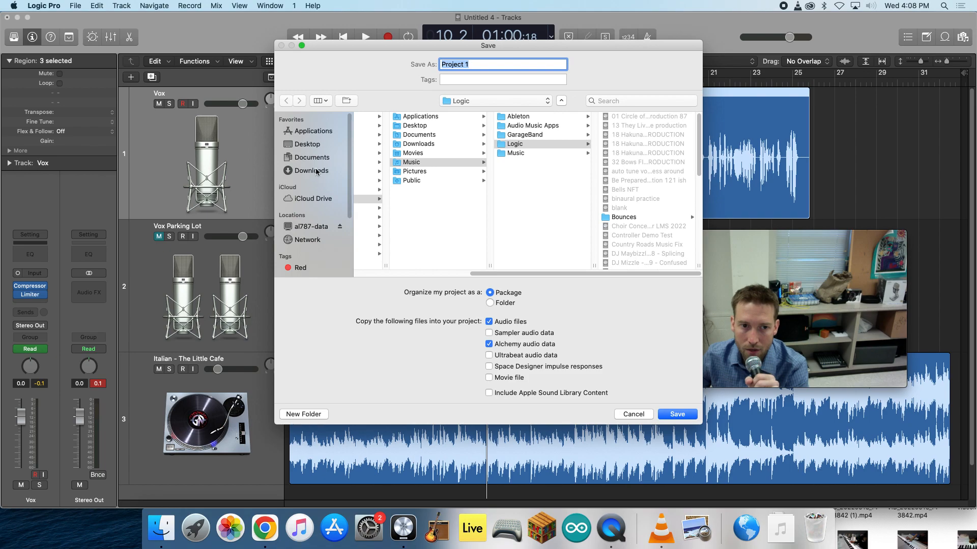
left_click(307, 144)
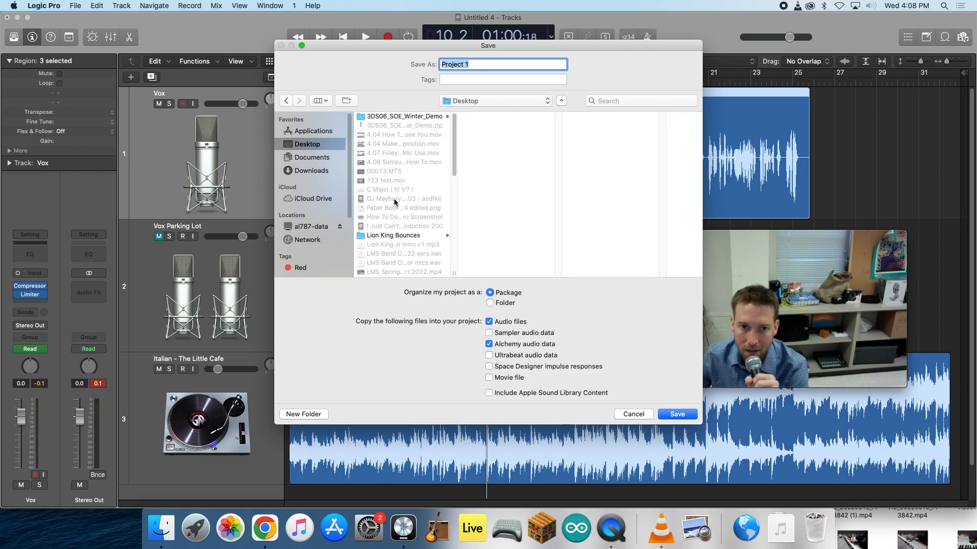
scroll(389, 240, "down", 5)
scroll(389, 240, "up", 5)
left_click_drag(453, 174, 454, 204)
left_click(392, 206)
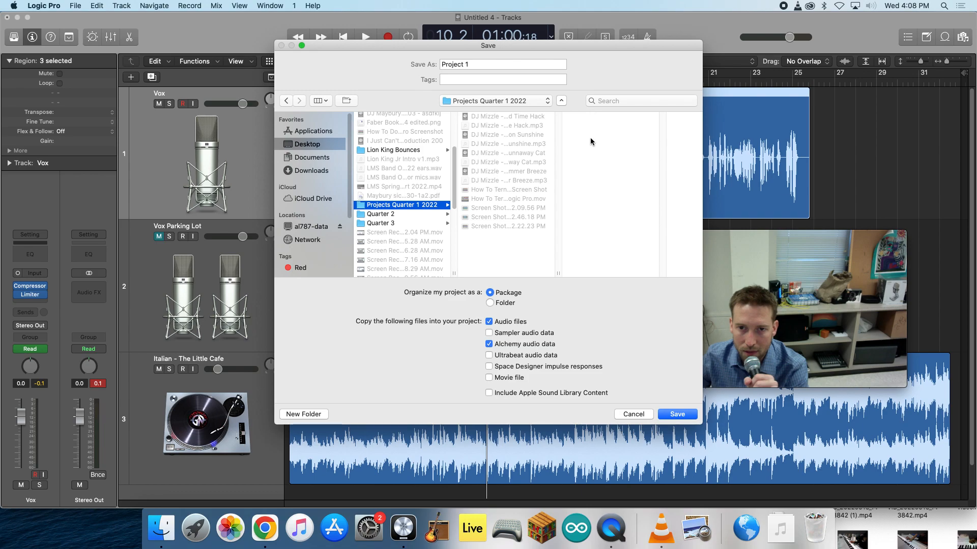
left_click(489, 65)
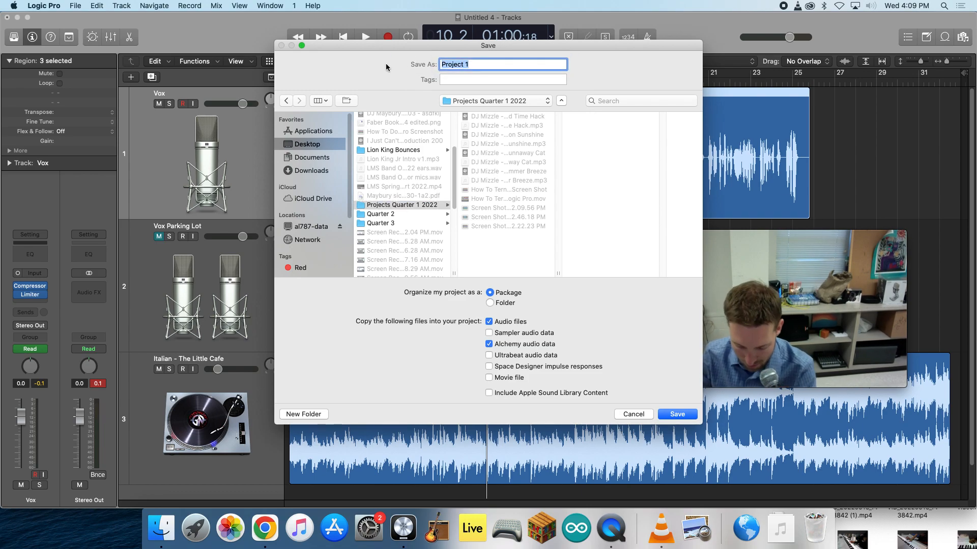
type("DJ Mizzle - 1.05 - Pasta")
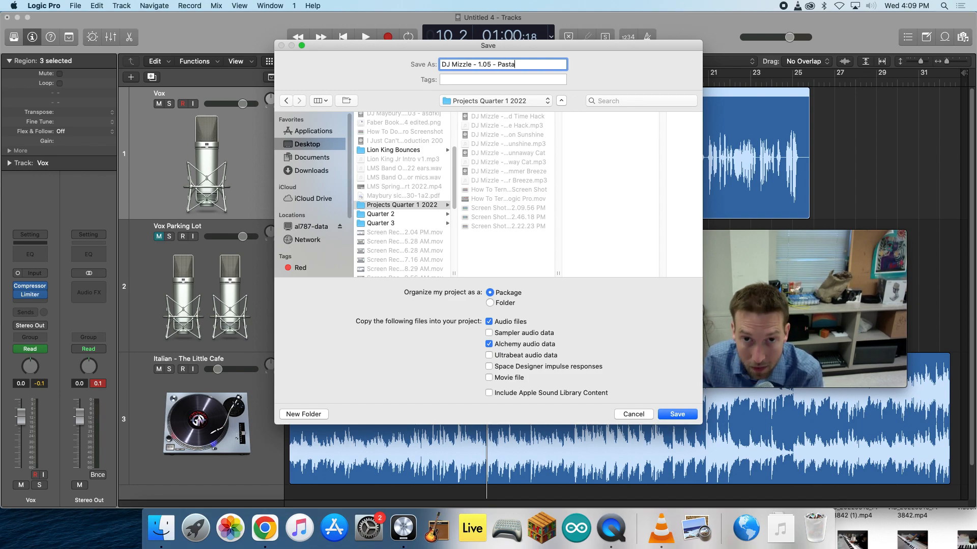
left_click(678, 414)
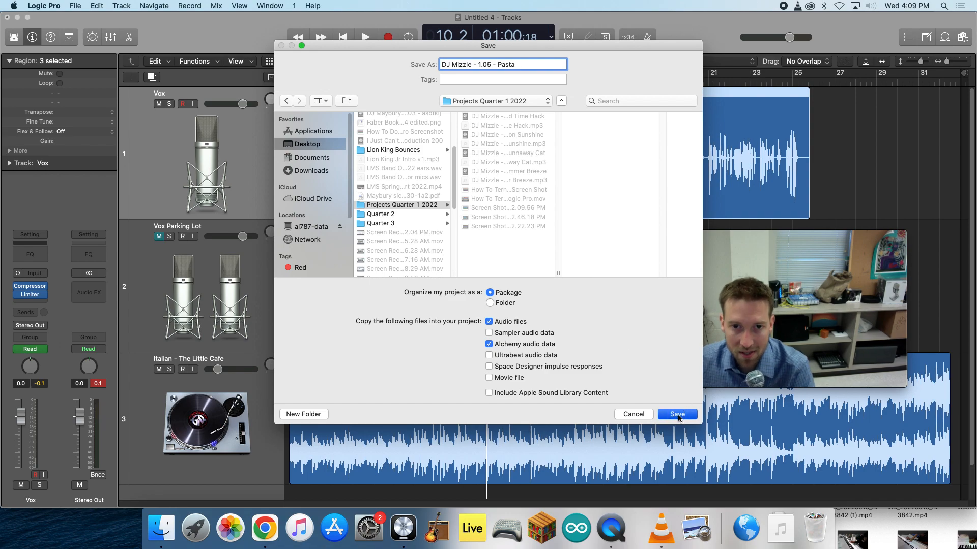
- Bounce the whole project offline to an MP3, from bar 1 to bar 33 with normalizing on
left_click(70, 6)
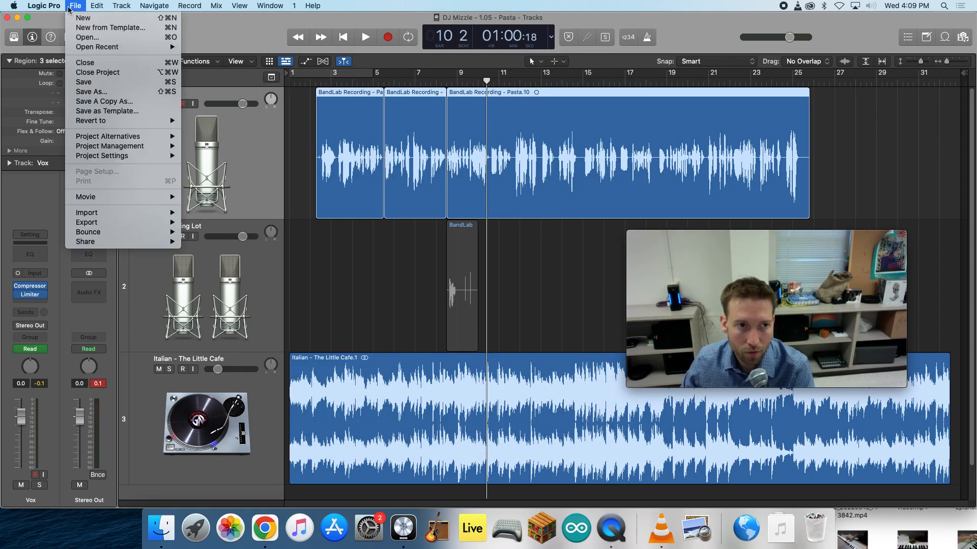
mouse_move(102, 233)
left_click(342, 257)
left_click(359, 278)
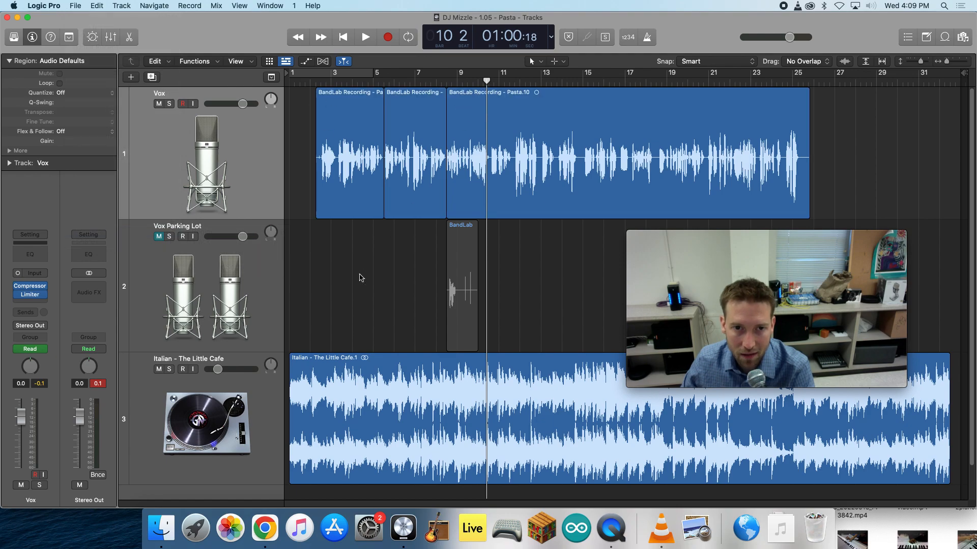
left_click(75, 6)
mouse_move(115, 234)
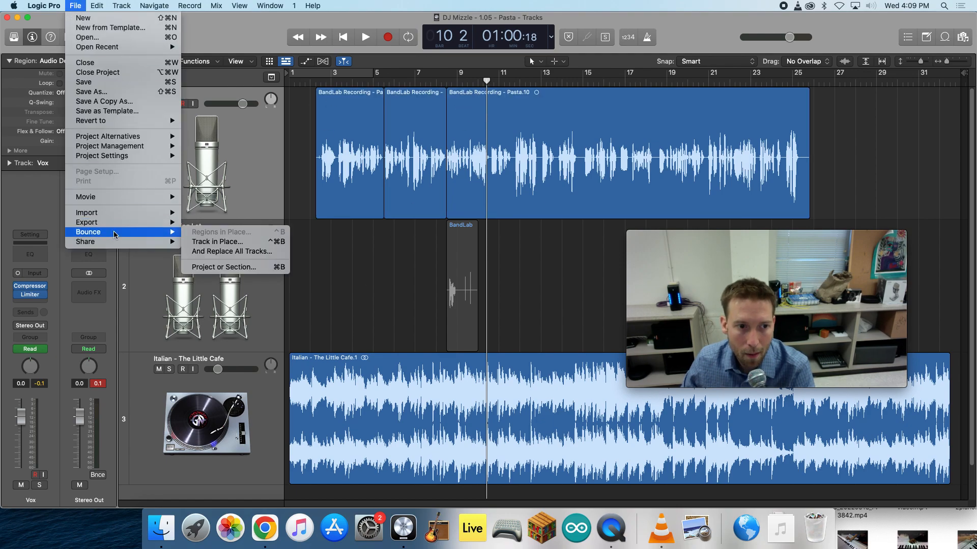
left_click(223, 267)
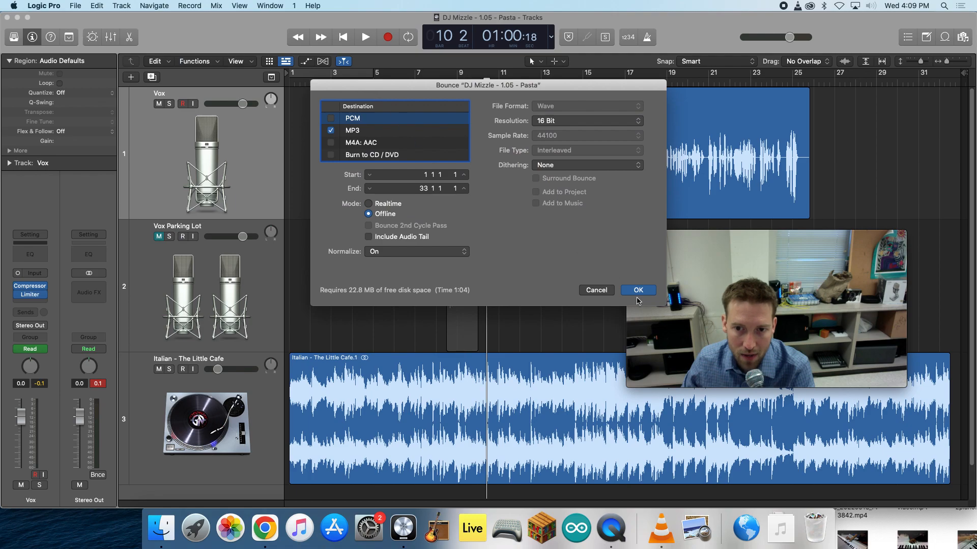
left_click(634, 290)
left_click(671, 414)
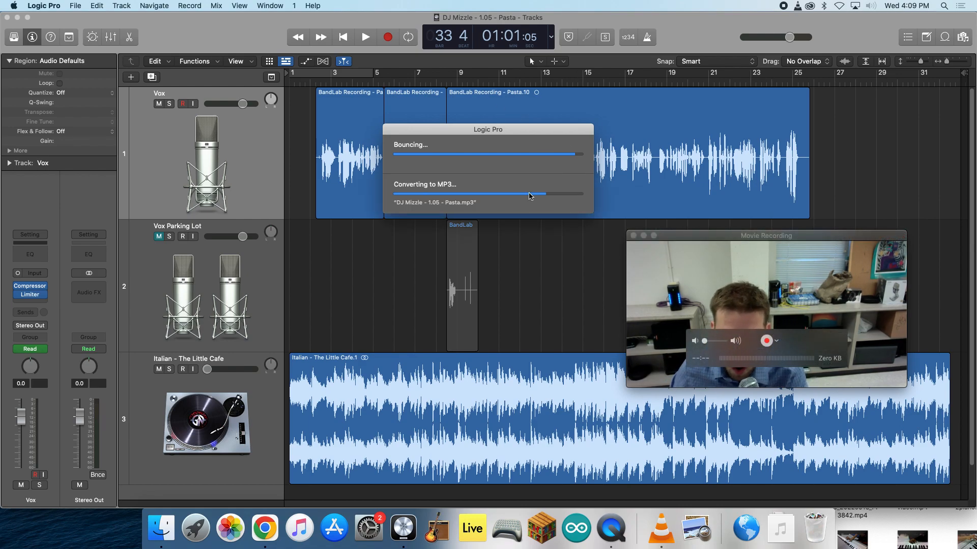
- Show the volume automation on all tracks and take a screenshot of the full screen
key("a")
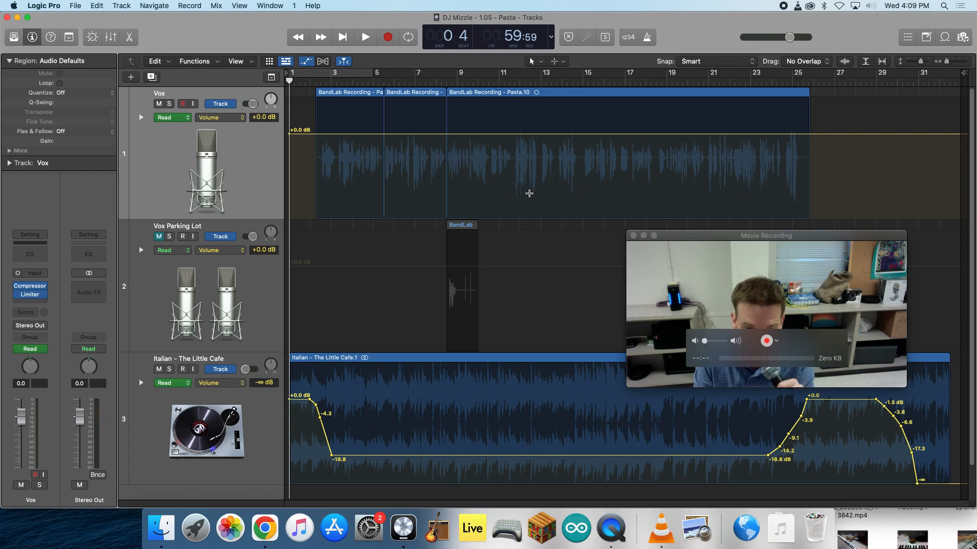
key("super+shift+3")
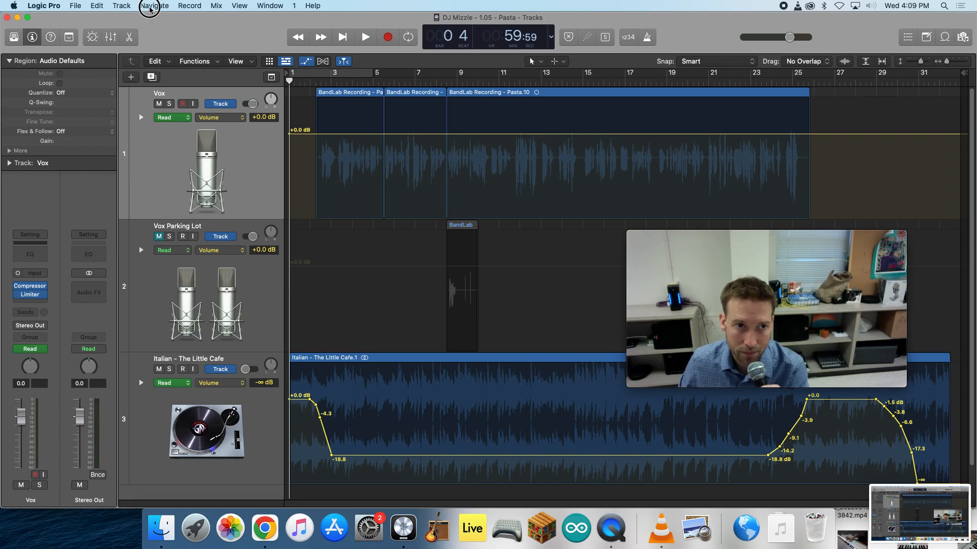
left_click(126, 7)
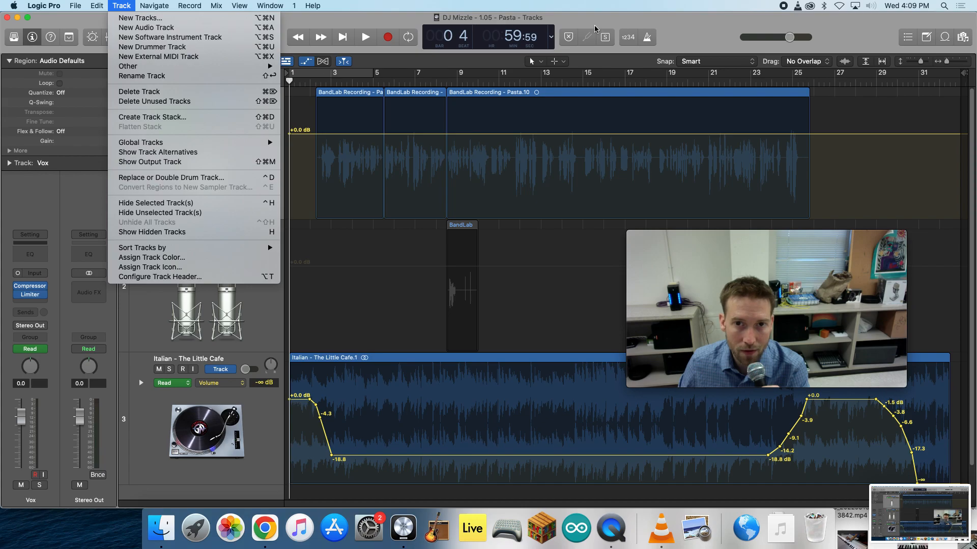
left_click(655, 24)
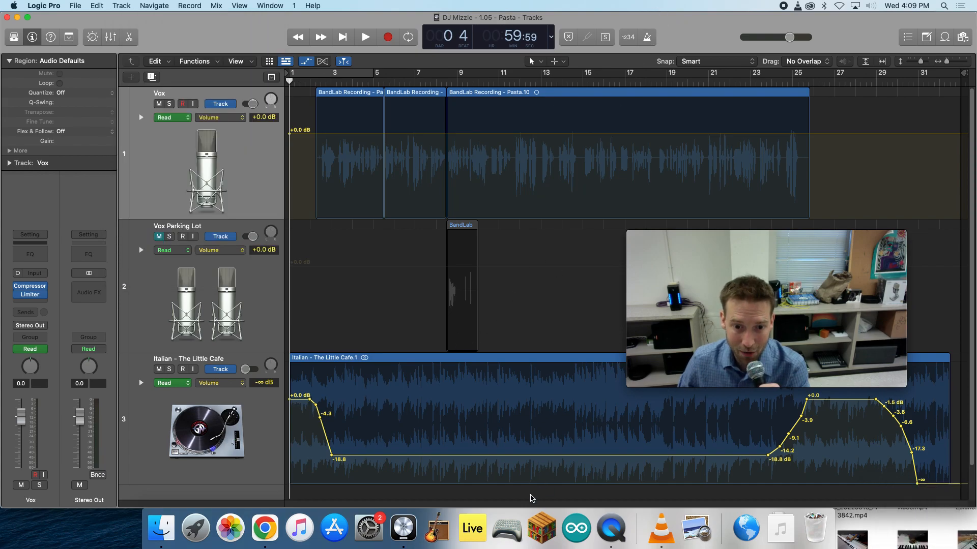